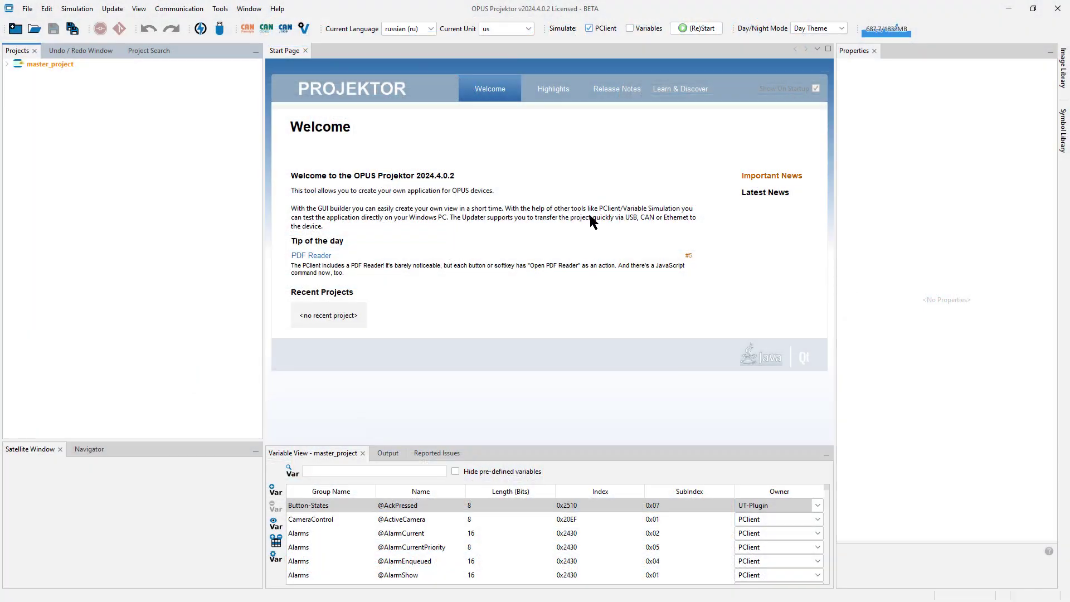
Start a new project for the OPUS A6G2 Standard panel with project versioning turned off
left_click(15, 28)
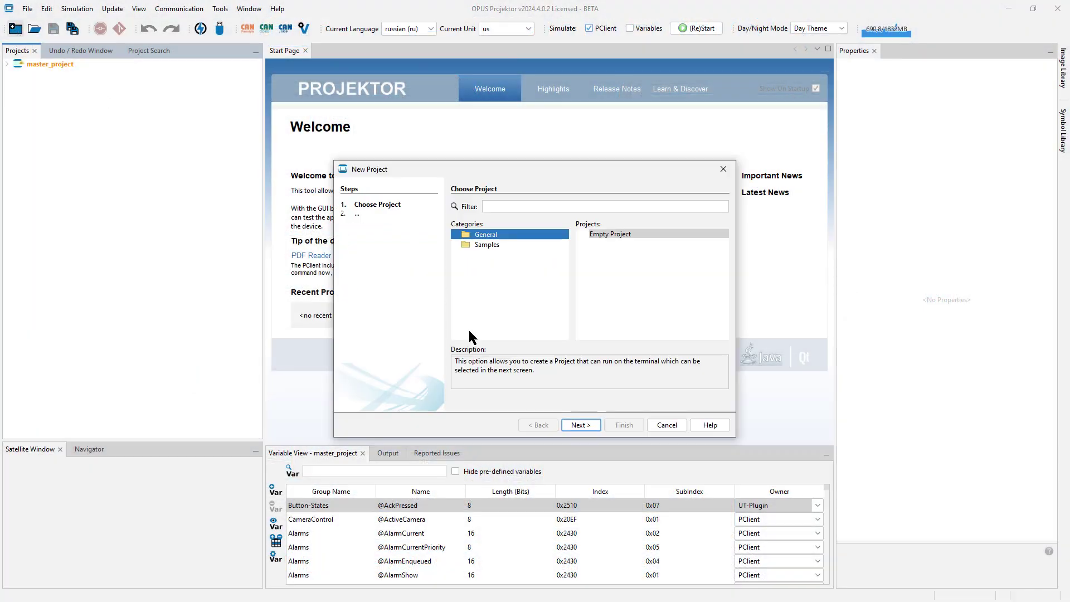
left_click(585, 423)
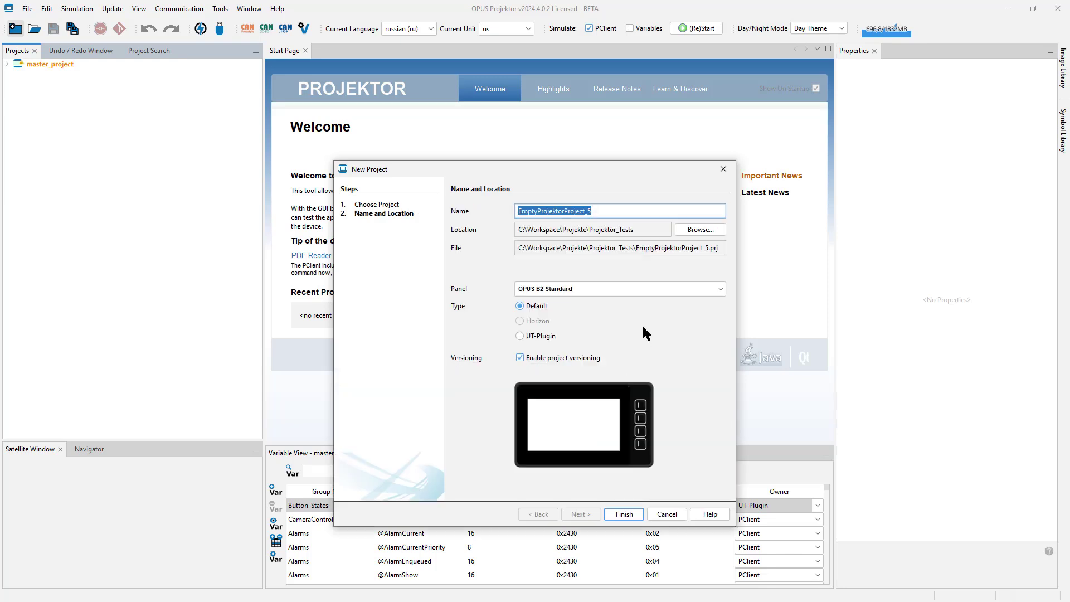
left_click(548, 289)
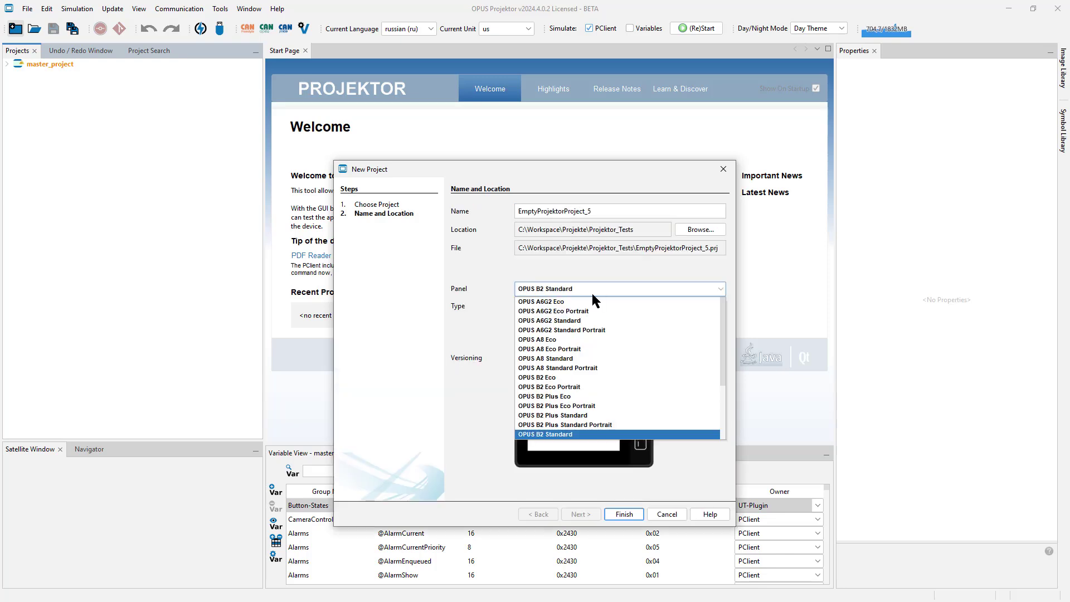
left_click(556, 316)
left_click(518, 355)
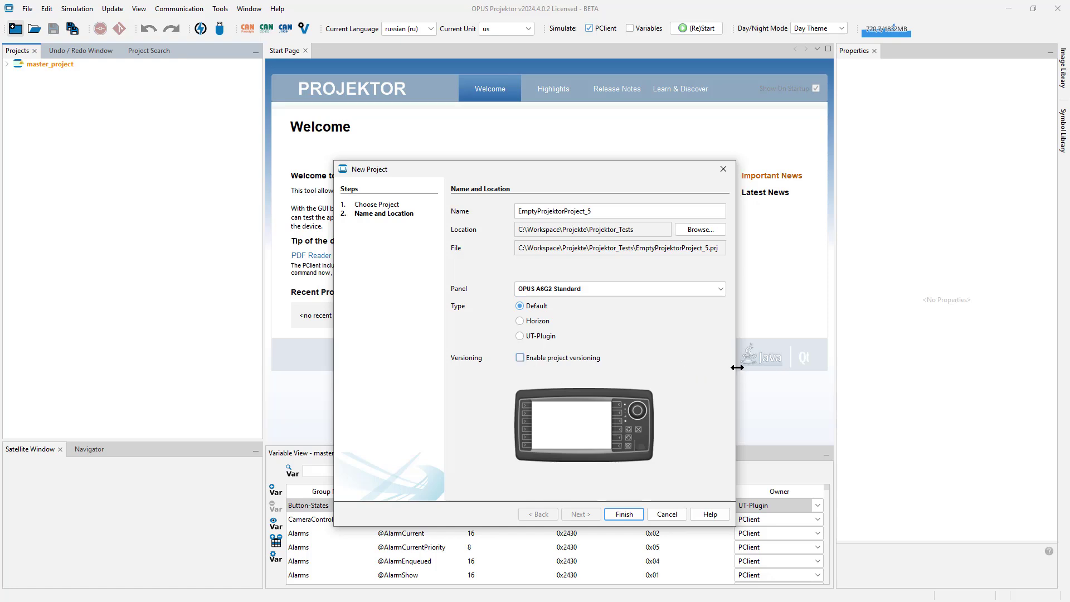
Widen the New Project dialog and examine the project file path and file name
left_click_drag(735, 367, 770, 369)
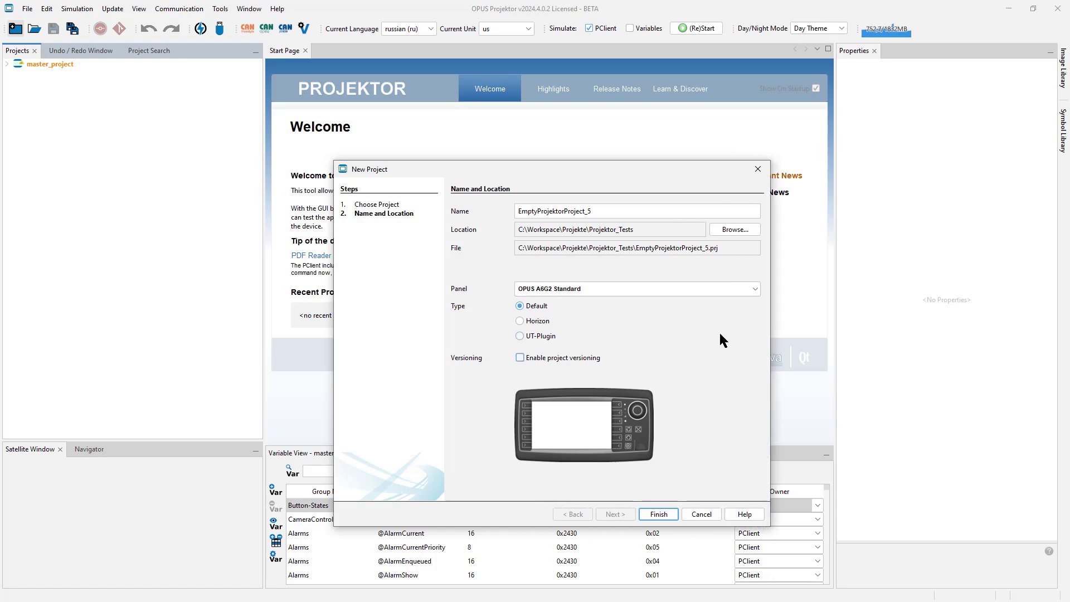
left_click_drag(524, 248, 722, 249)
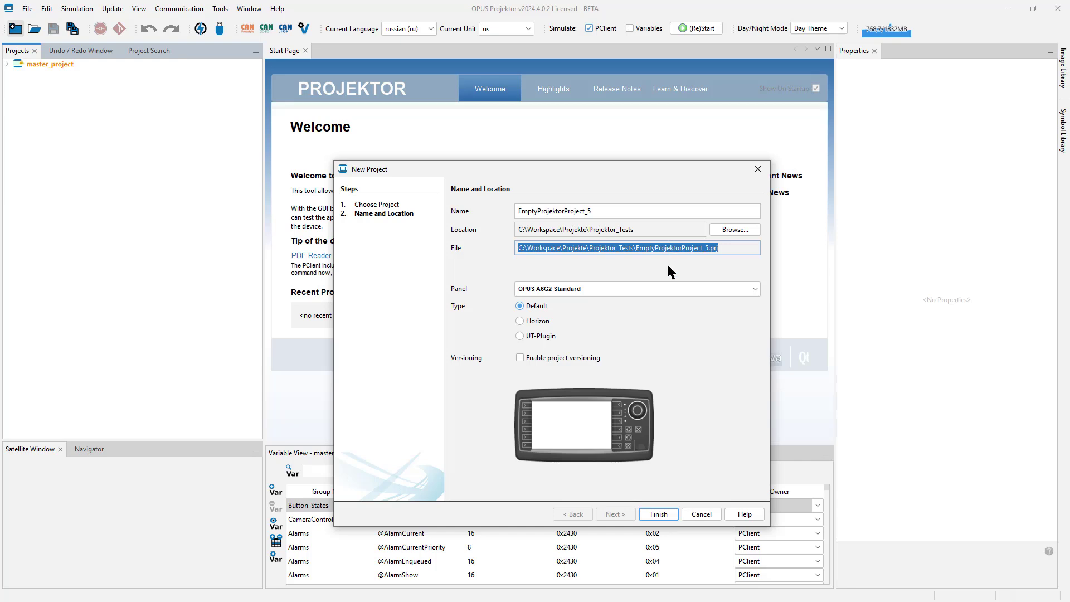
left_click_drag(636, 248, 652, 248)
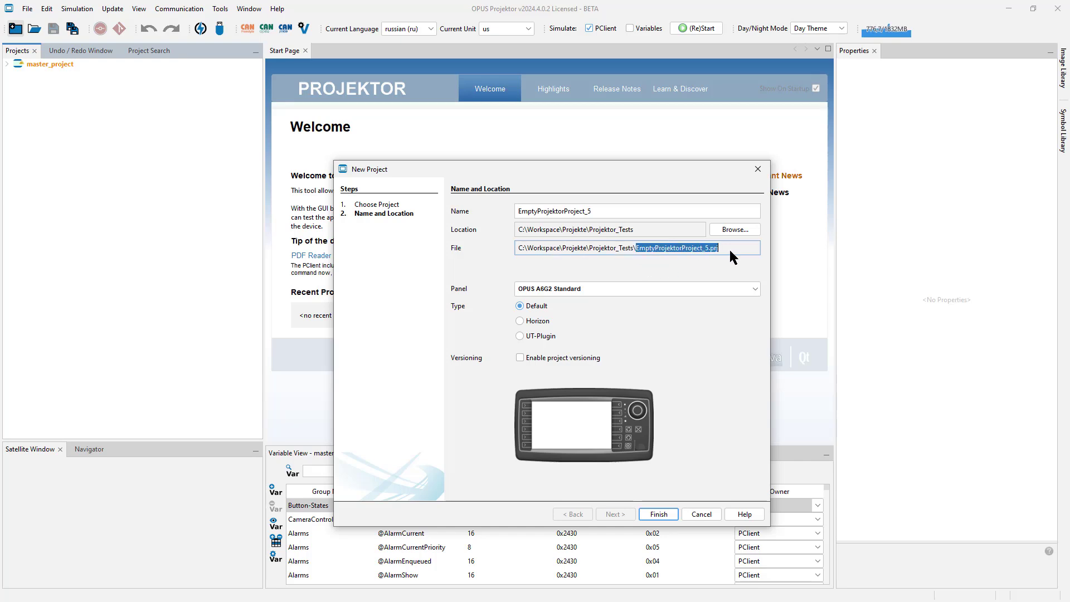
Finish creating EmptyProjektorProject_5, close its Home Page, and open the project's Properties
left_click(660, 514)
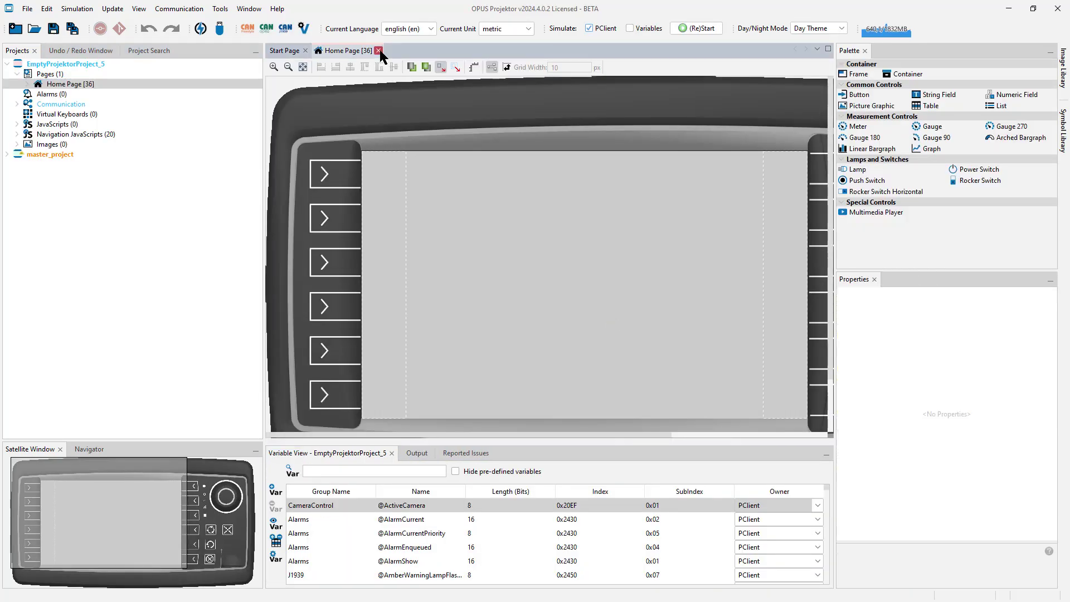
left_click(379, 51)
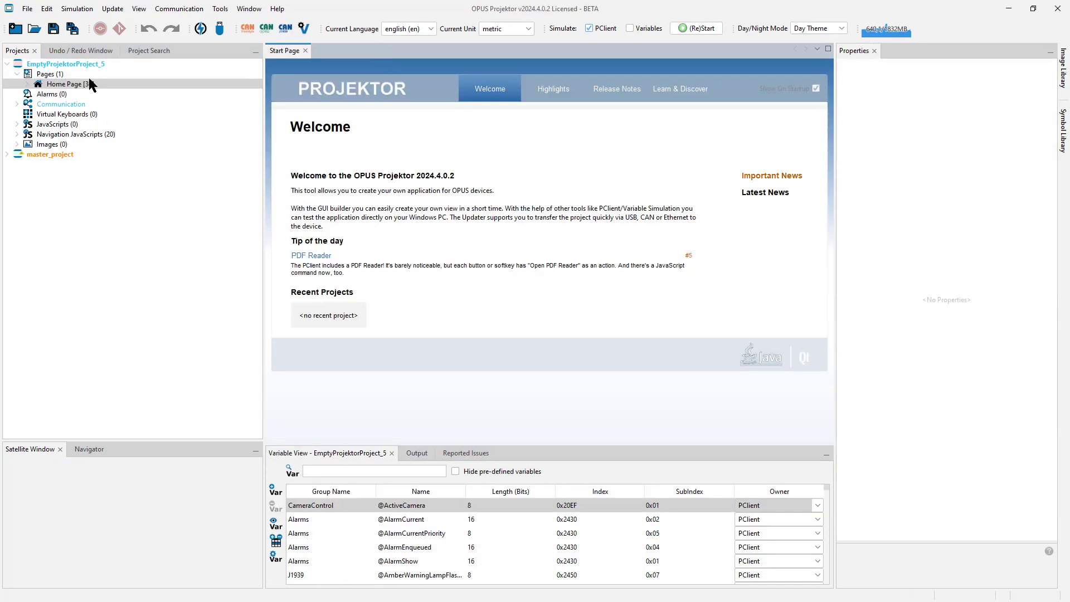
right_click(73, 63)
left_click(100, 74)
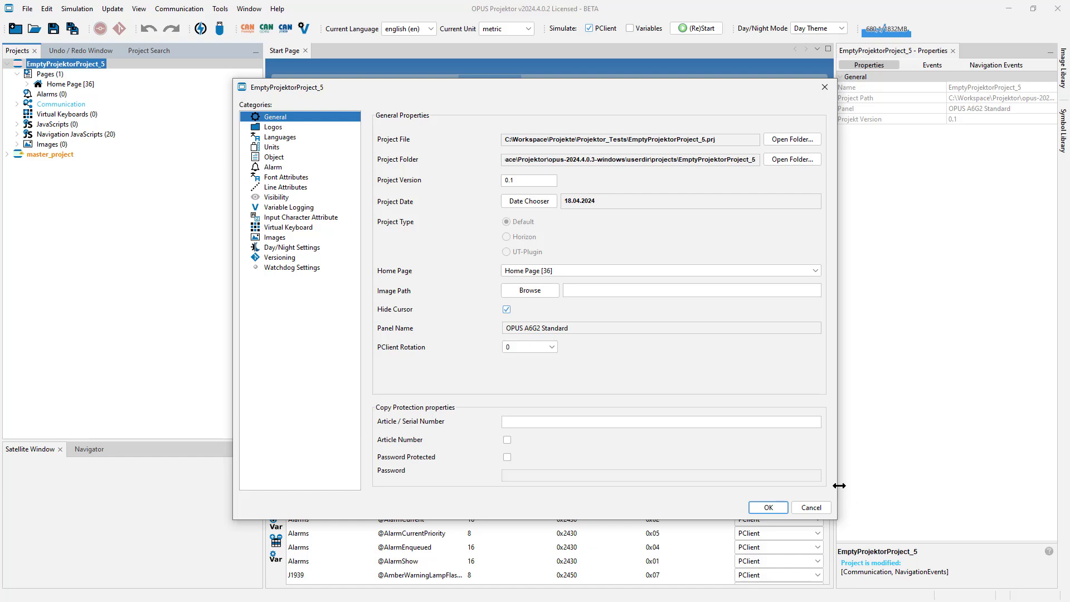
Widen the properties dialog and inspect the full Project File and Project Folder paths
left_click_drag(838, 485, 959, 486)
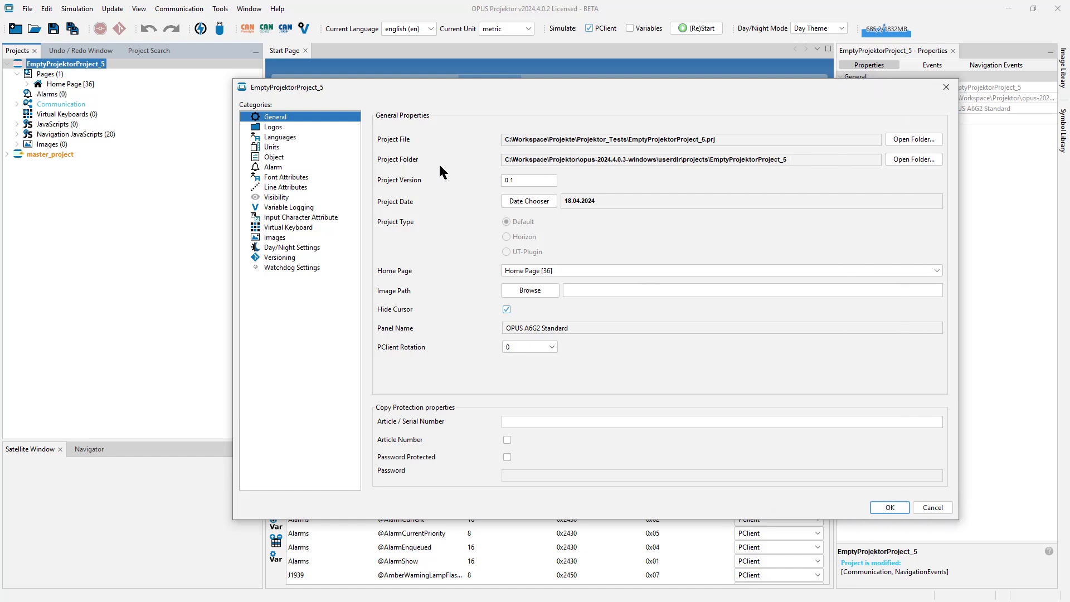
left_click(504, 139)
left_click_drag(534, 142, 732, 138)
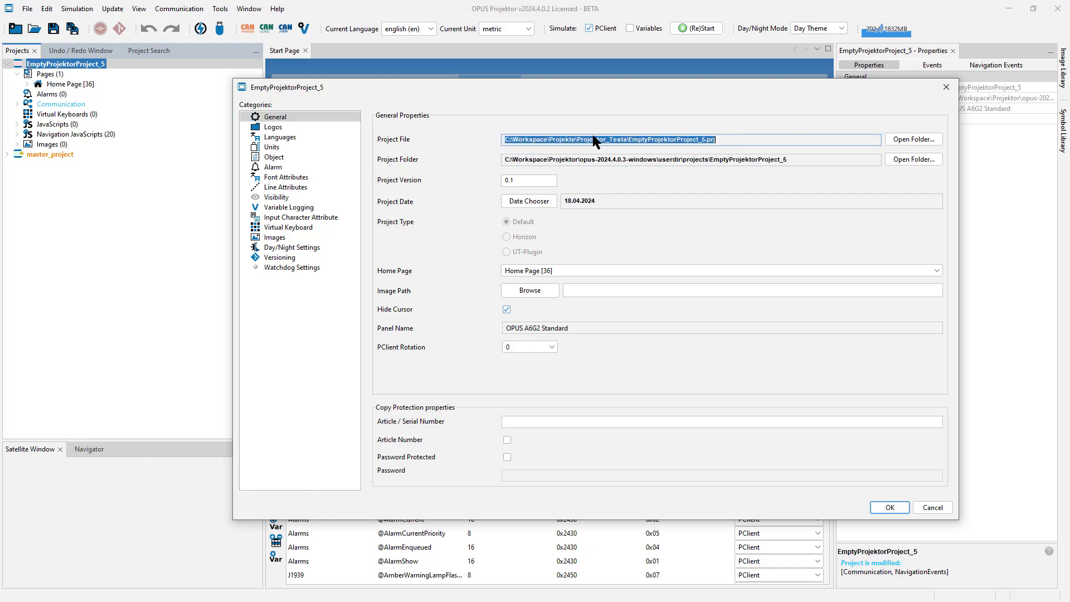
left_click(743, 139)
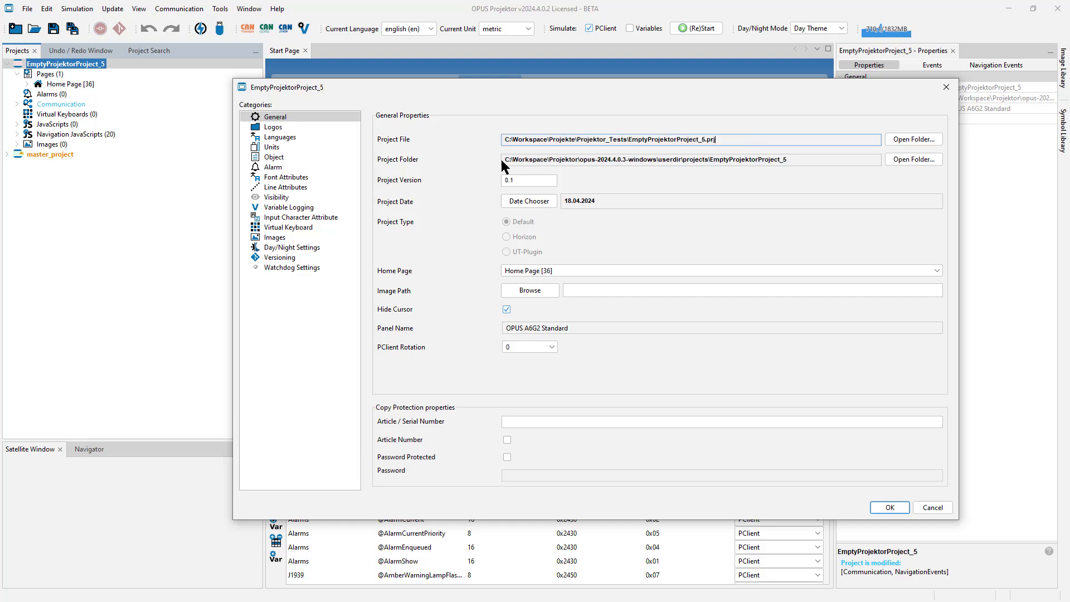
left_click_drag(504, 160, 804, 163)
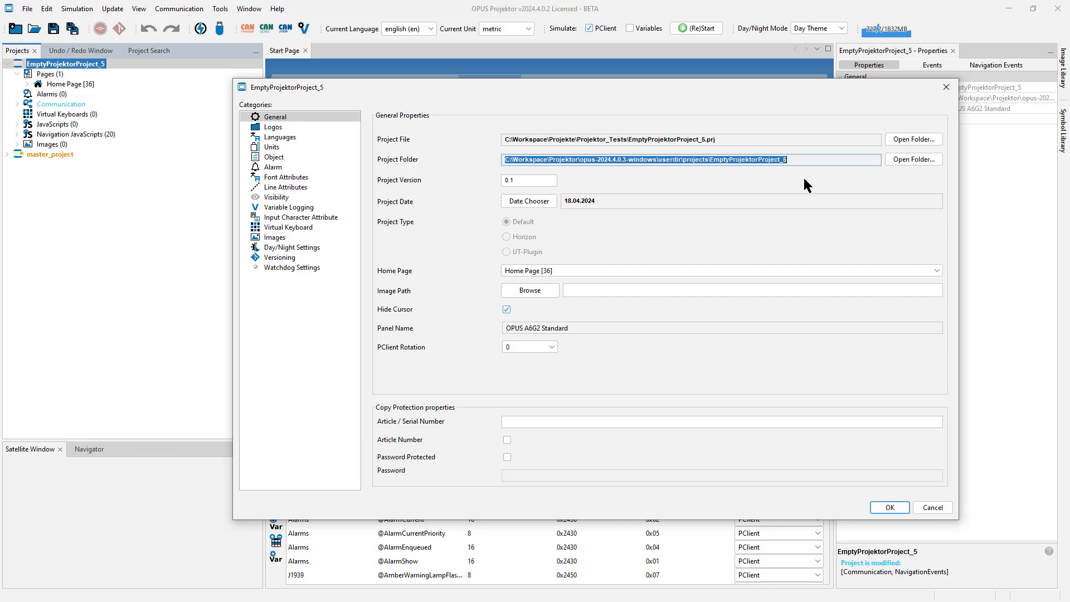
left_click(804, 163)
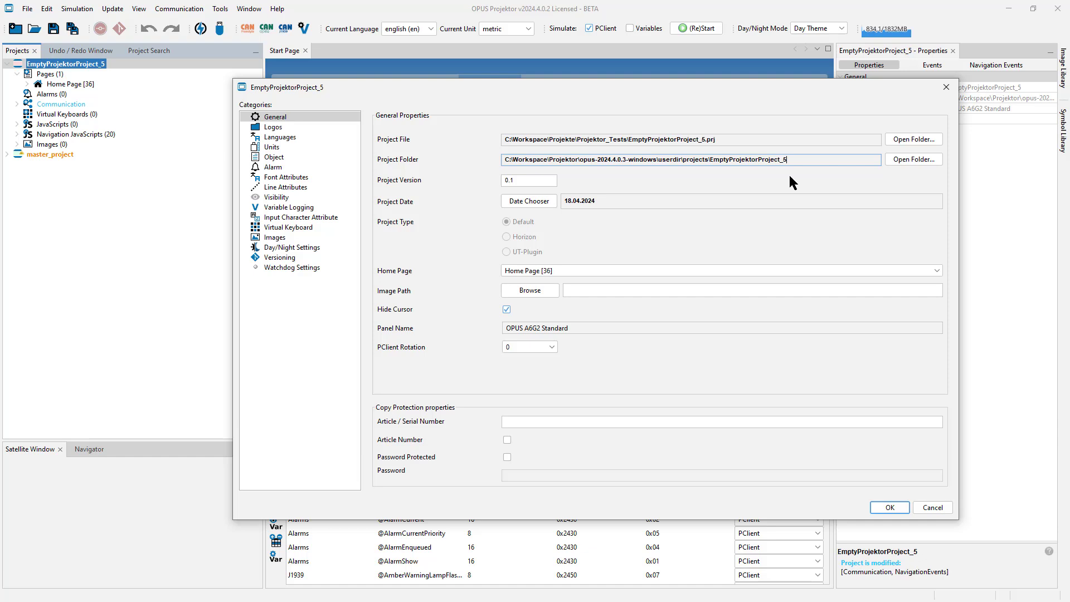
Re-check the project file name and folder path, then close the properties dialog
left_click_drag(628, 139, 754, 140)
left_click(756, 140)
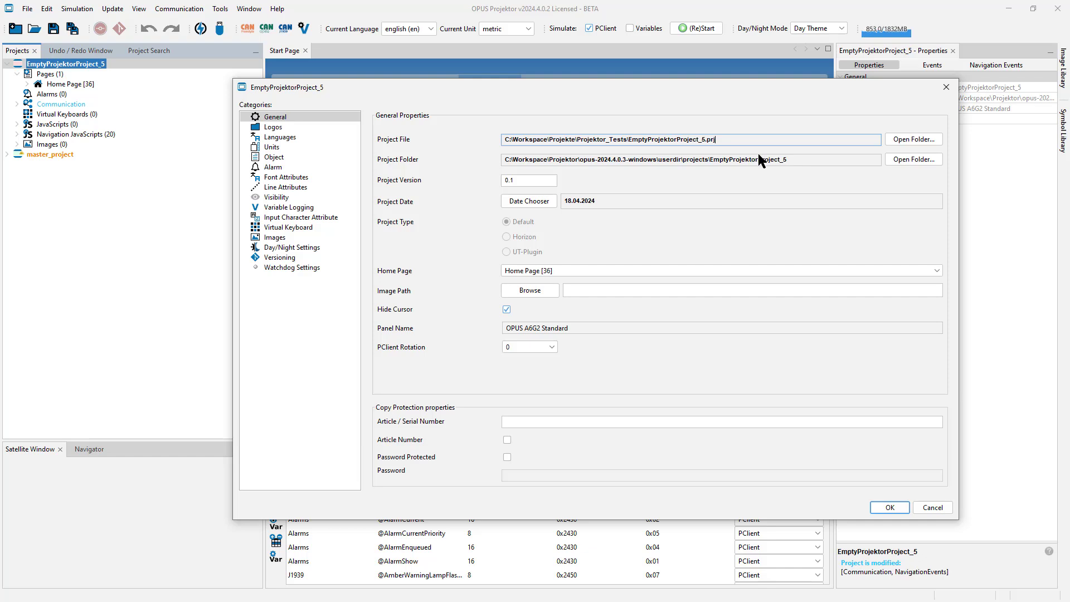
left_click_drag(645, 141, 518, 142)
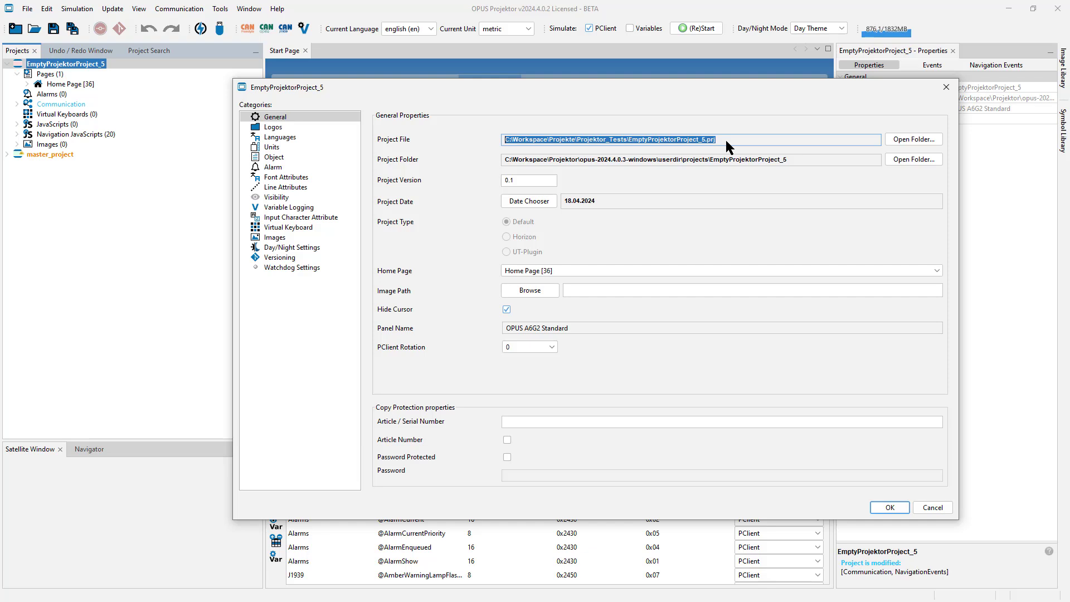
left_click_drag(505, 159, 755, 155)
left_click(796, 158)
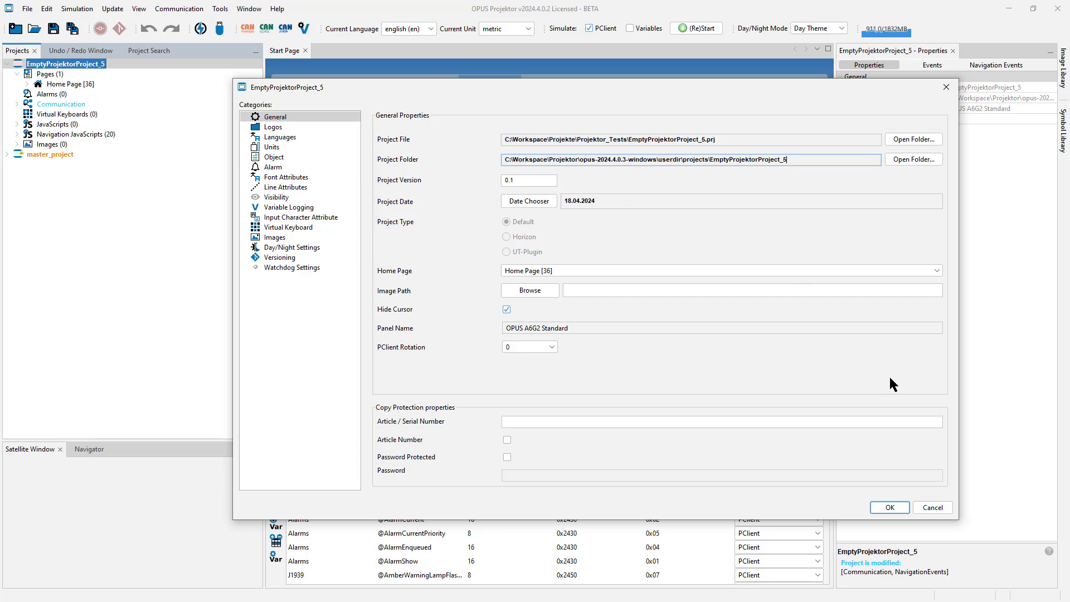
left_click(889, 507)
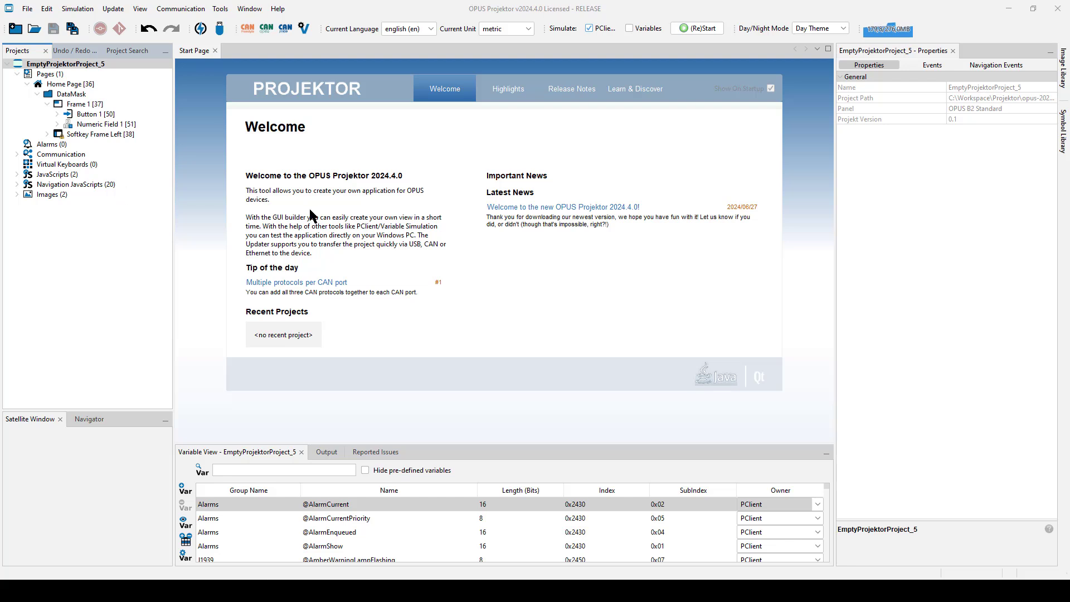
Open TestProject2023.prj, accept its conversion to 2024.4.0, and close the converter log
key("ctrl+o")
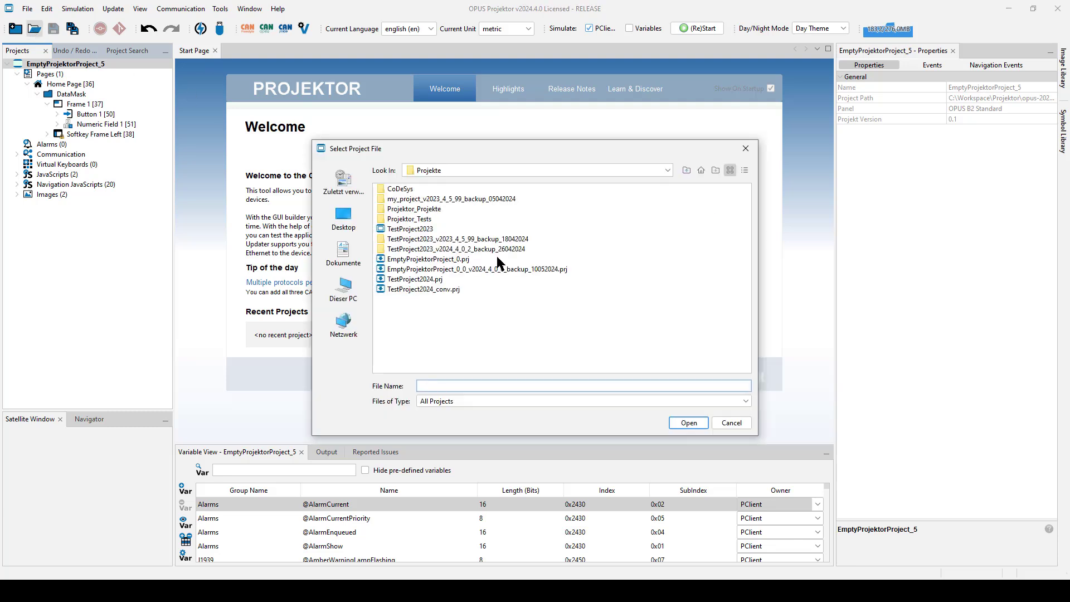
left_click(406, 229)
left_click(684, 424)
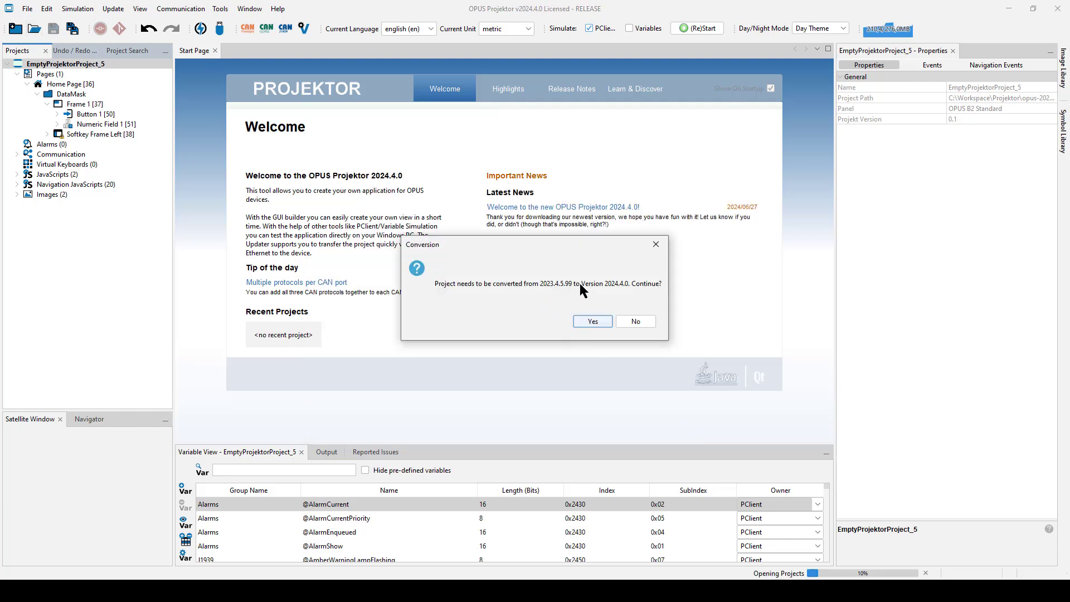
left_click(592, 322)
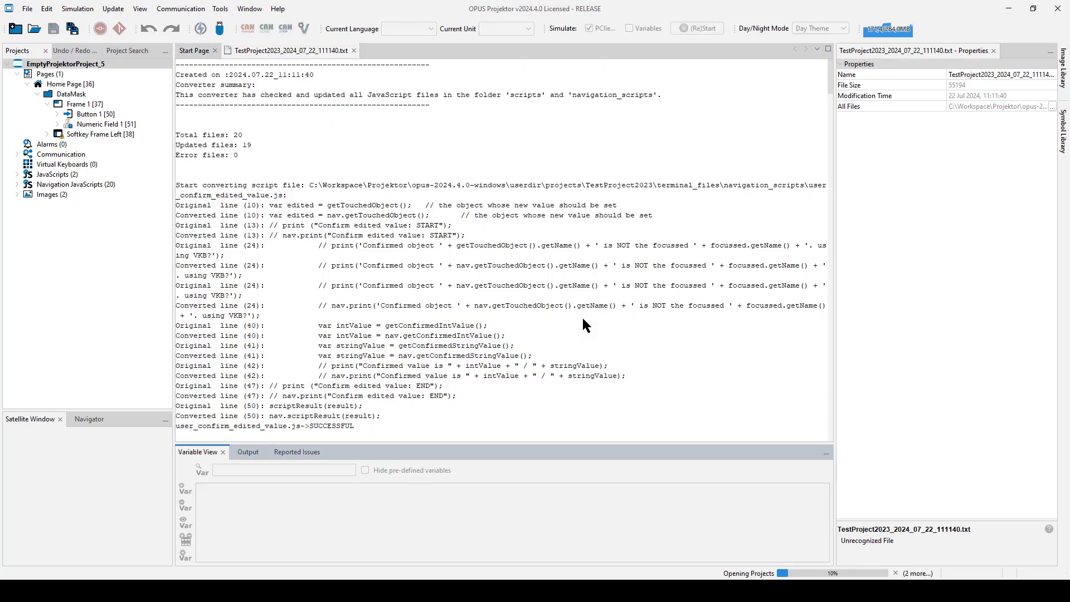
left_click(354, 51)
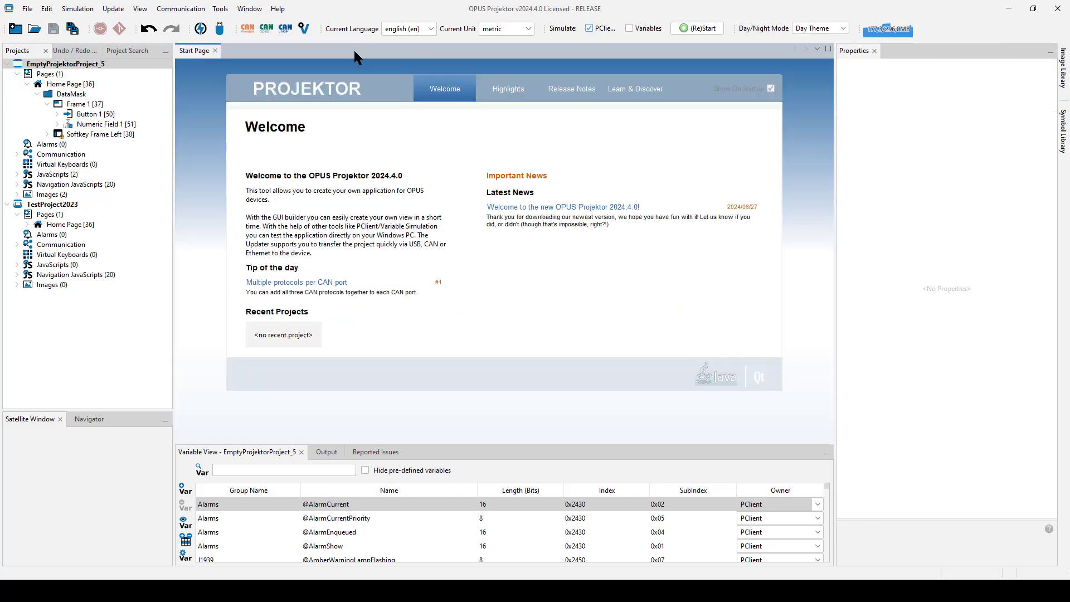
Open TestProject2023's Home Page and bring up the project's Properties
double_click(66, 225)
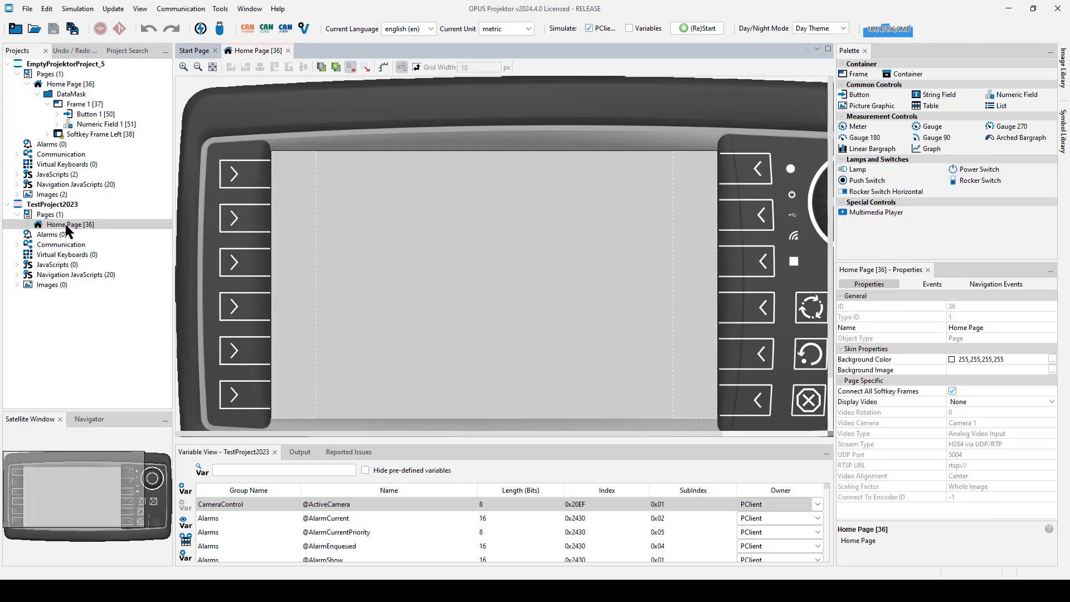
right_click(52, 204)
left_click(126, 214)
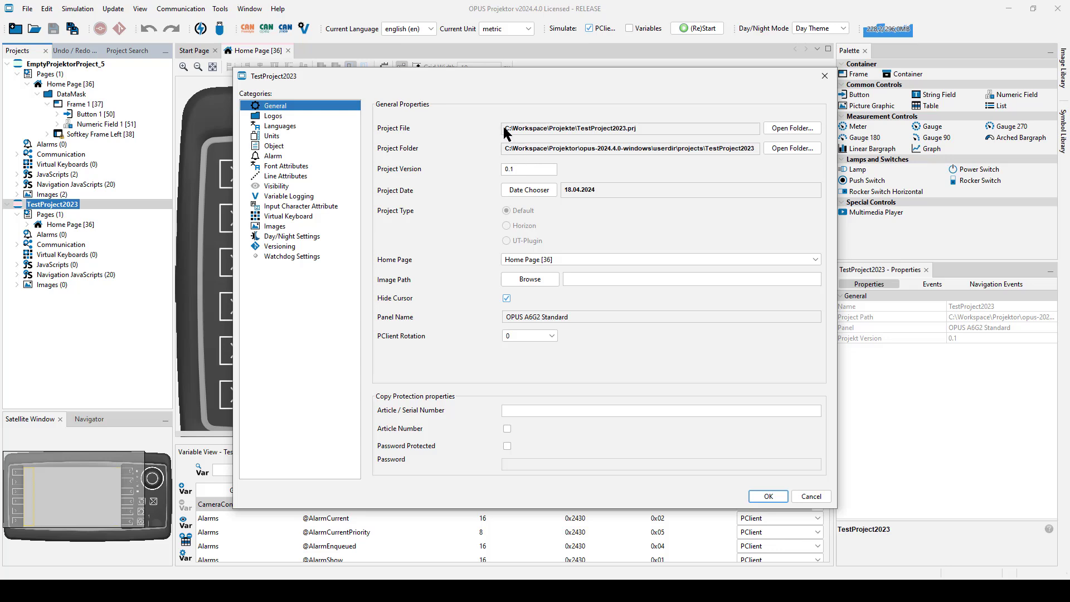
Inspect the Project File path with TestProject2023.prj and the userdir\projects folder path
left_click_drag(504, 129, 656, 140)
left_click(659, 133)
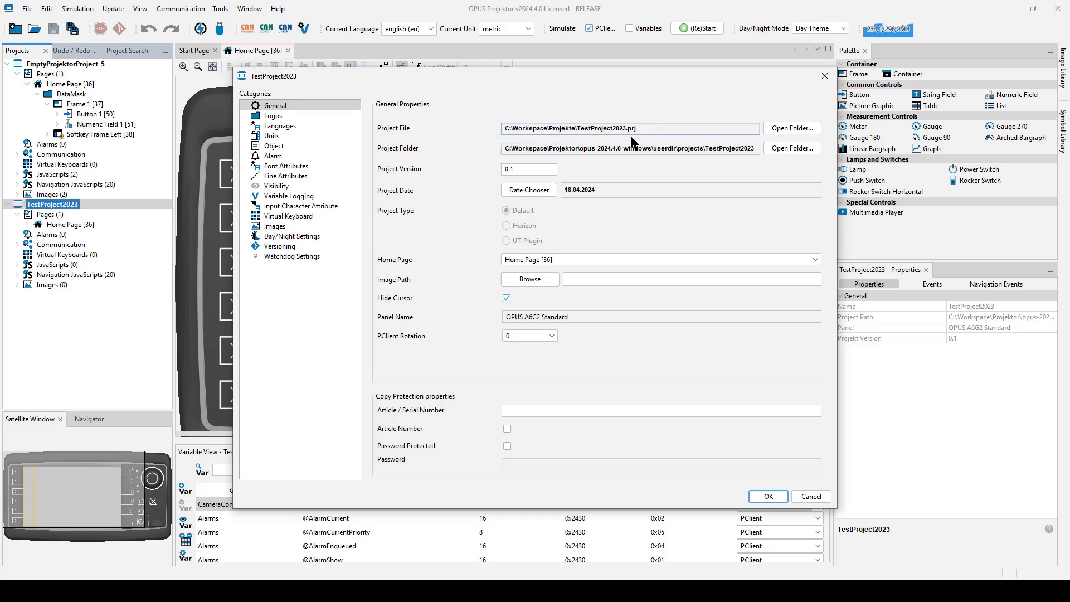
left_click_drag(505, 132, 579, 135)
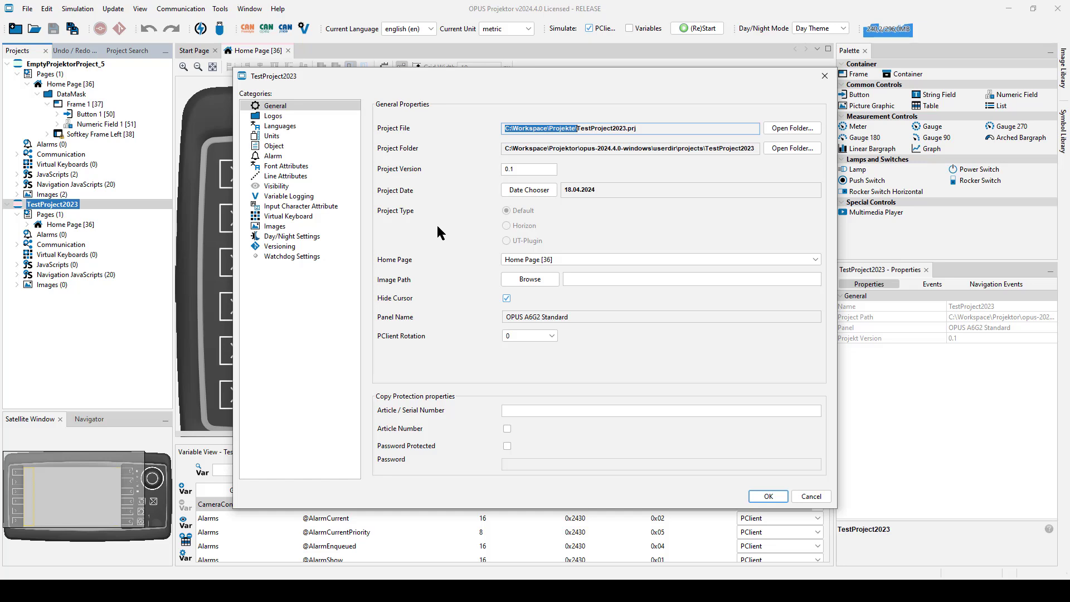
left_click_drag(637, 129, 576, 125)
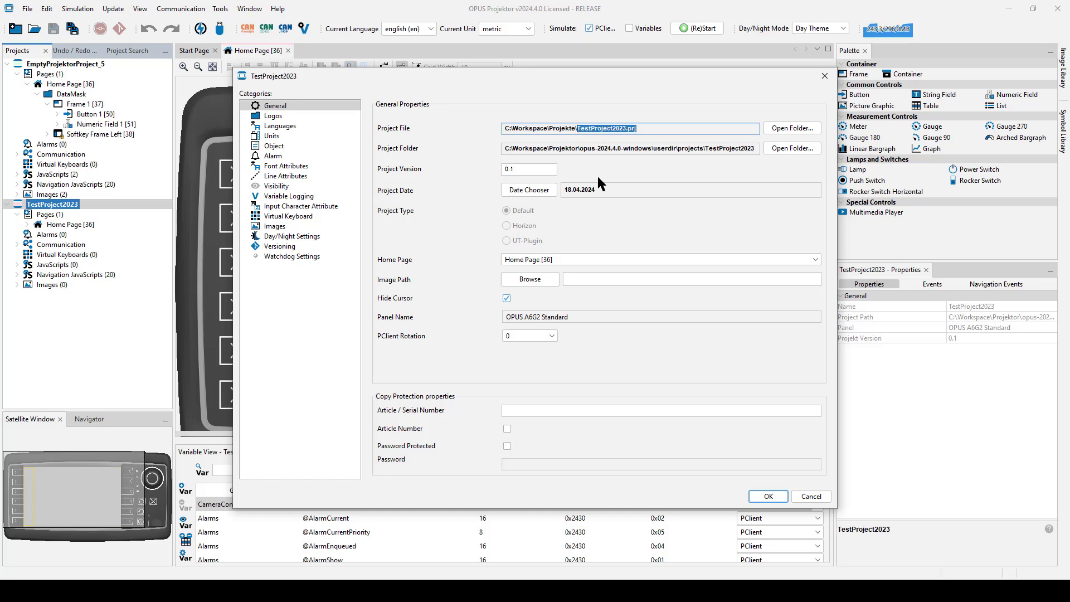
left_click_drag(504, 148, 747, 152)
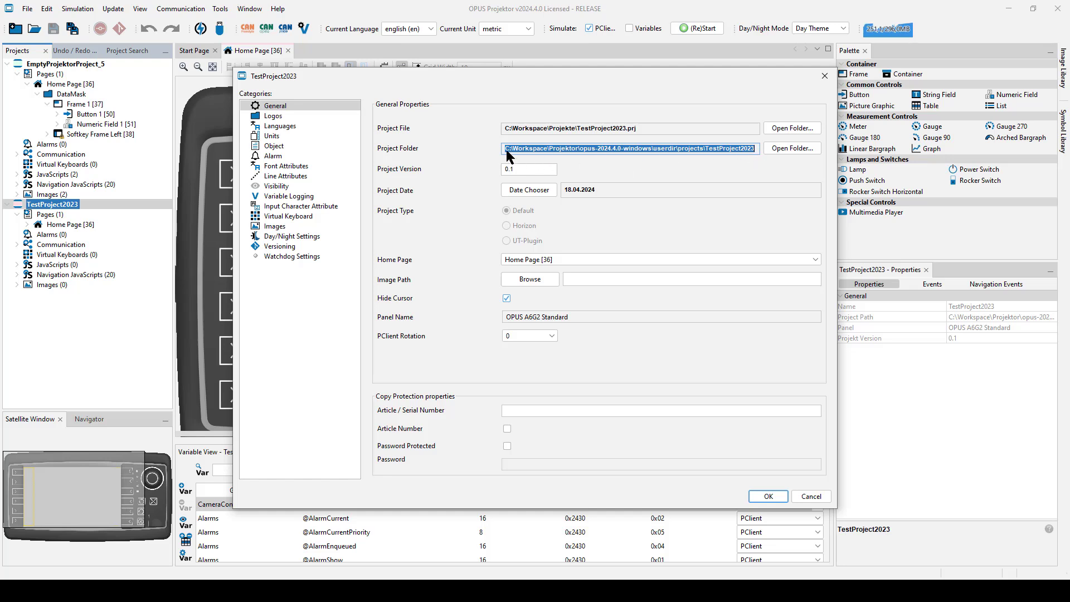
left_click_drag(507, 151, 672, 149)
left_click(656, 150)
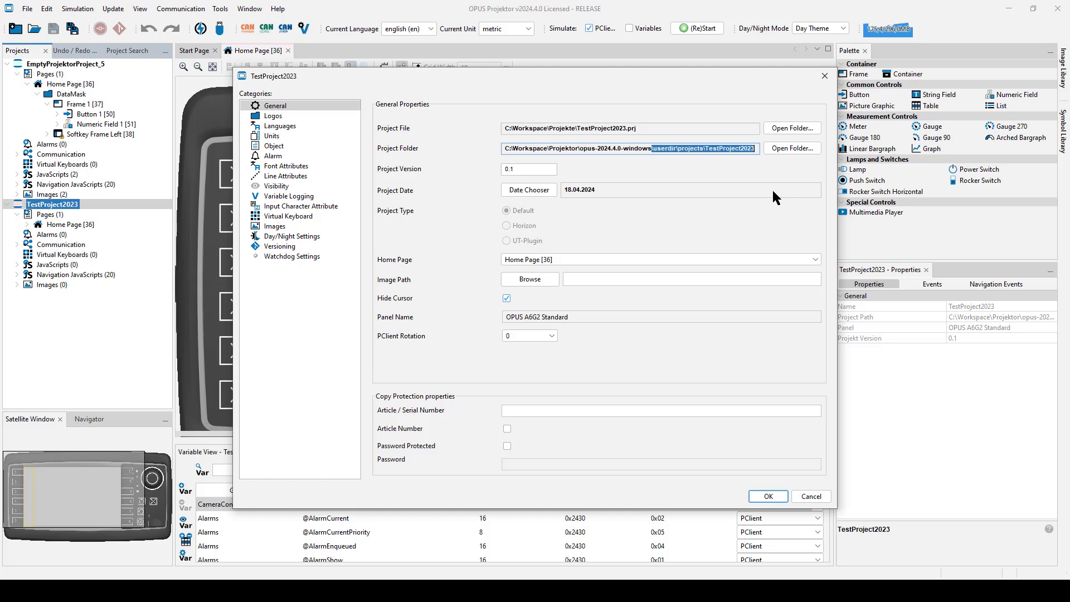
Open Tools > Options at the Projects page and switch the working directory to Custom
key("Escape")
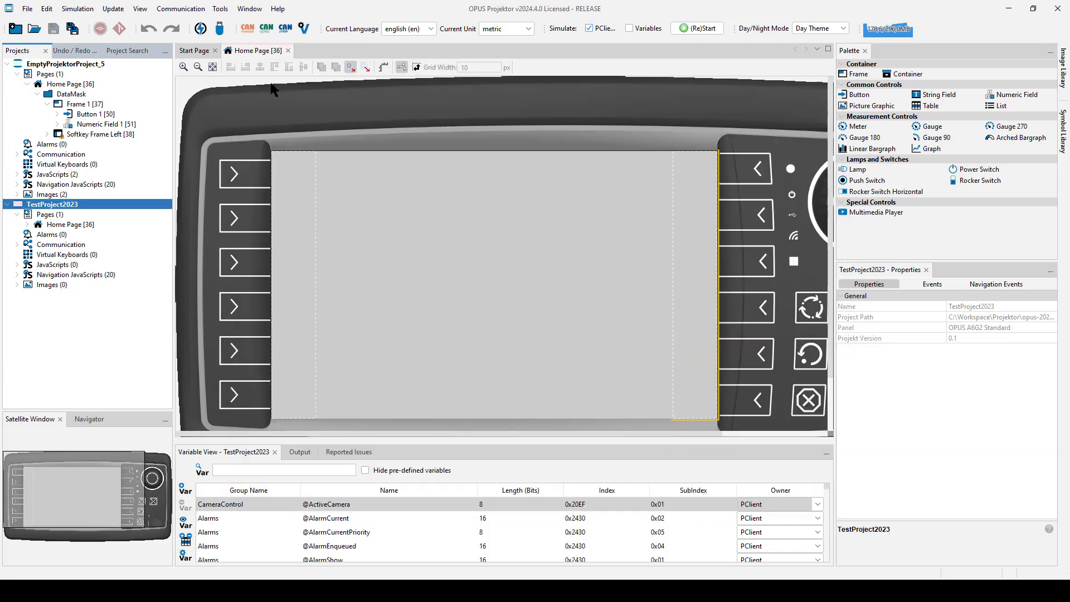
left_click(220, 9)
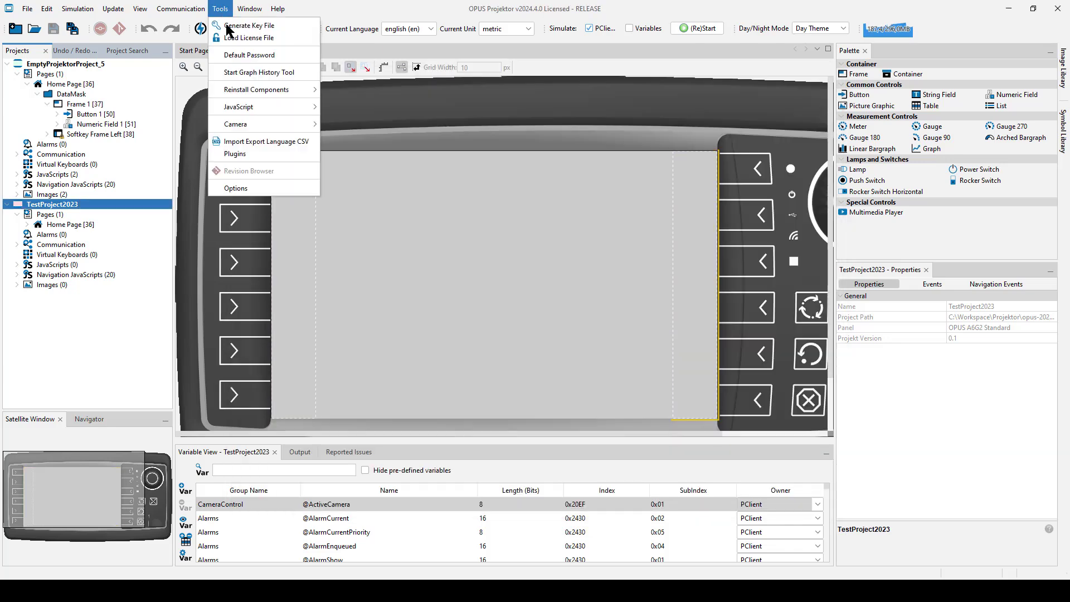
left_click(254, 189)
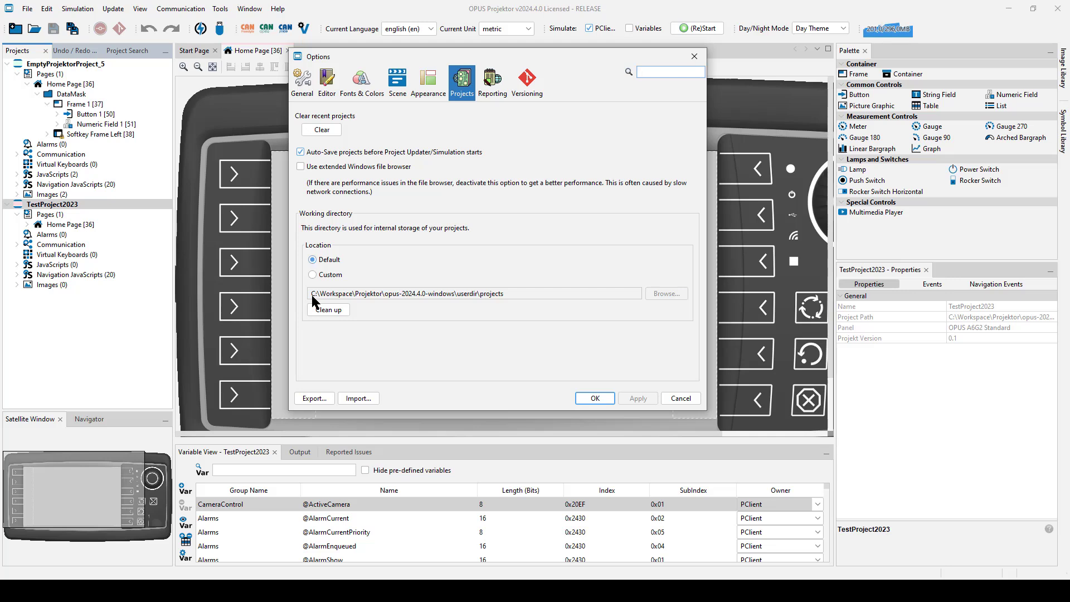
mouse_move(310, 296)
left_mouse_down()
mouse_move(511, 294)
mouse_move(311, 293)
left_mouse_up()
left_click(528, 294)
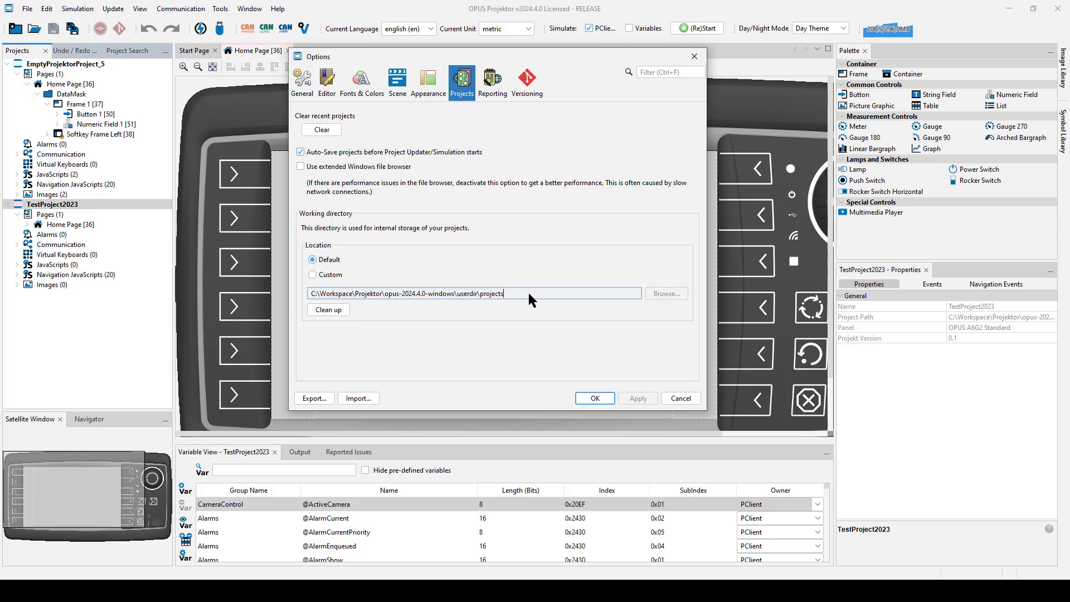
left_click(323, 275)
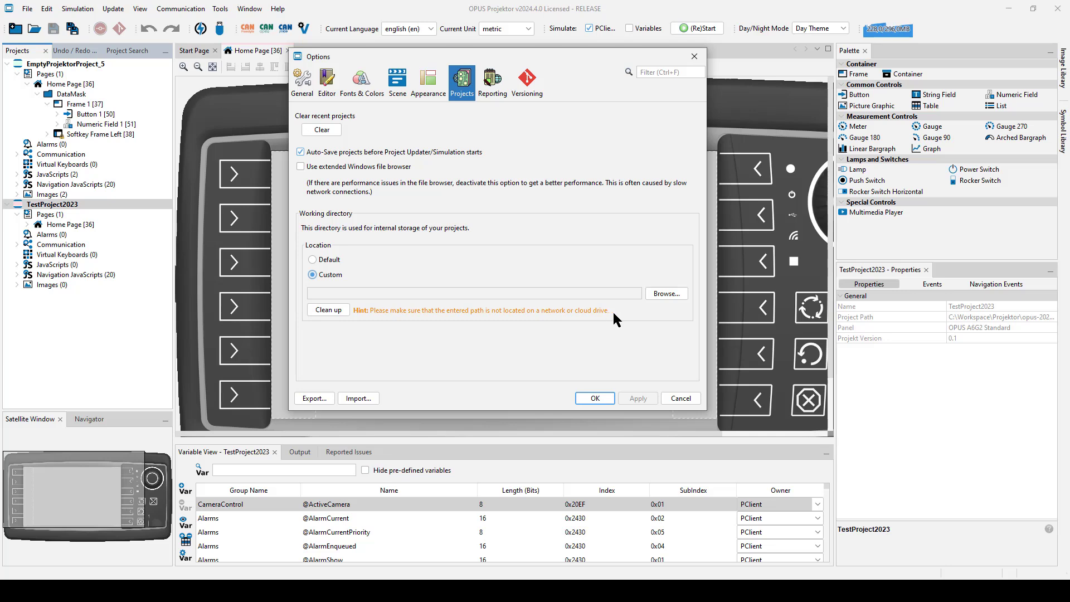
Switch the working directory back to Default and highlight its userdir\projects path
left_click(313, 259)
left_click_drag(506, 292, 364, 296)
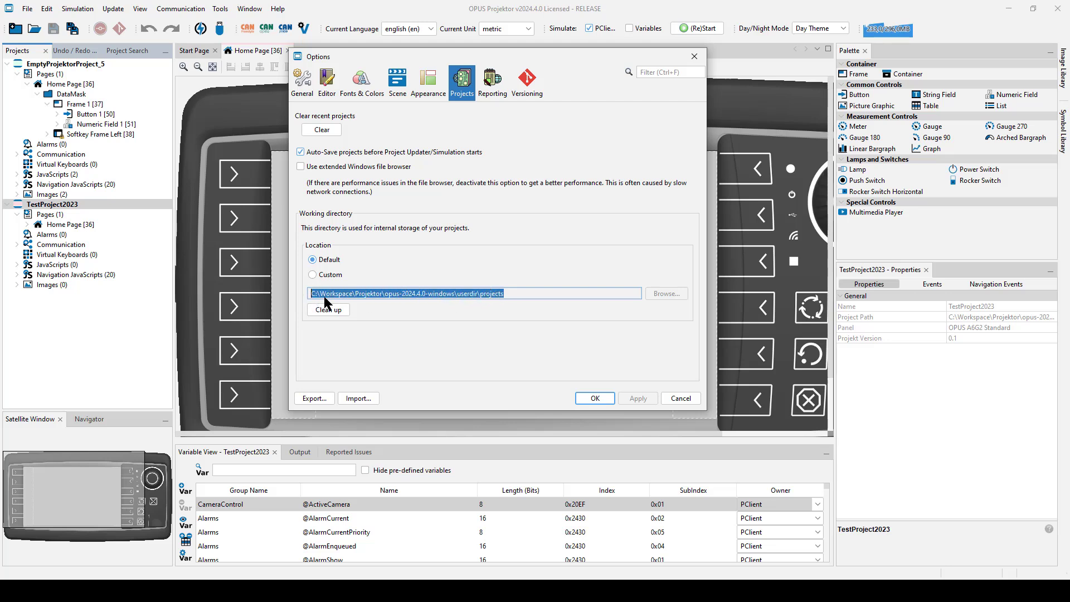
left_click(528, 294)
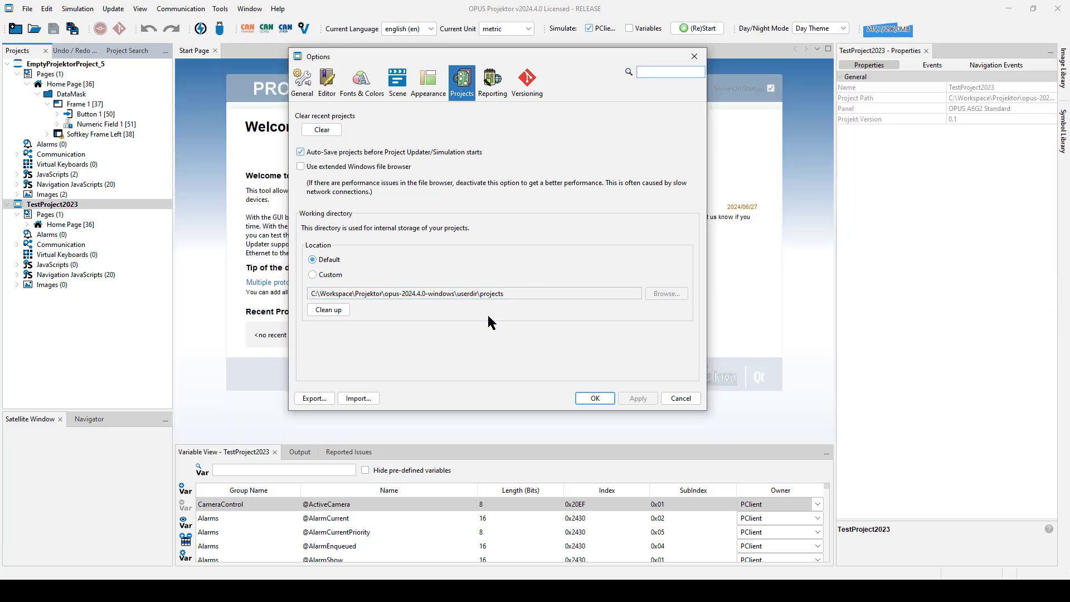
left_click(311, 295)
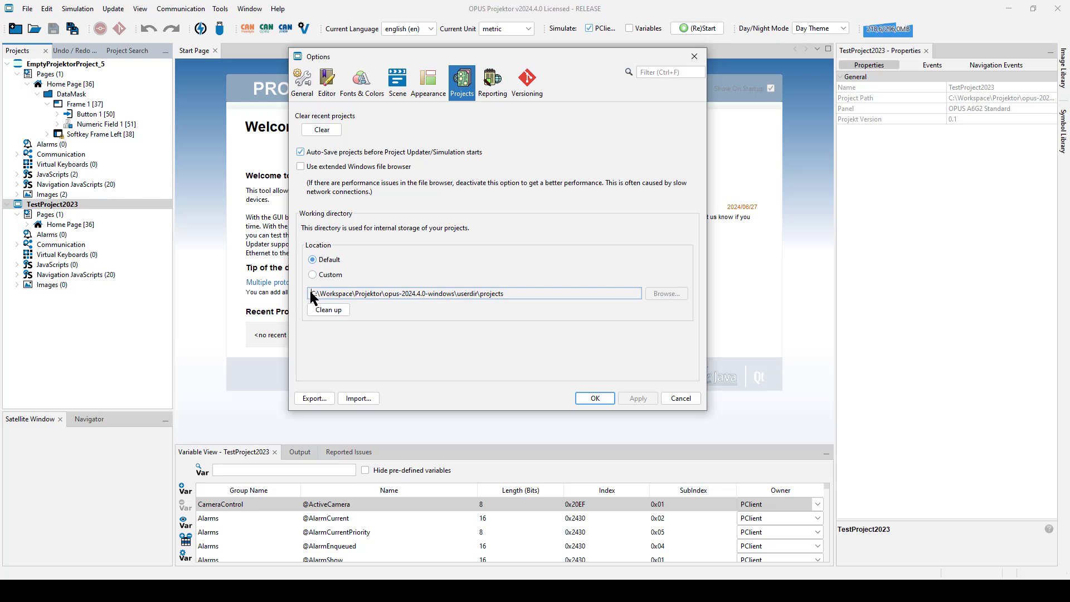
left_click_drag(311, 295, 514, 295)
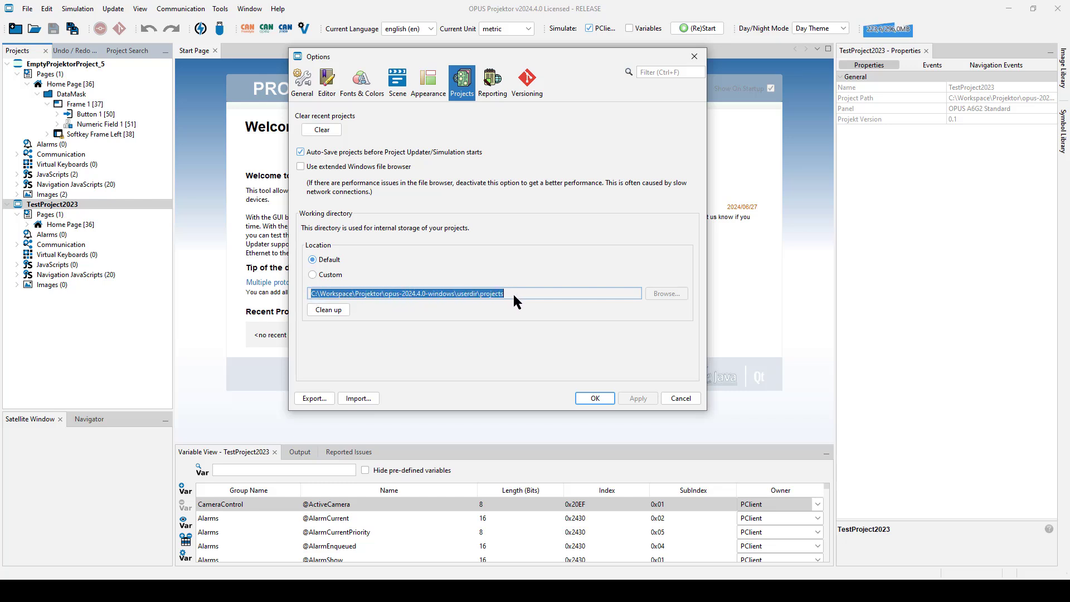
left_click(513, 294)
left_click_drag(513, 294, 303, 294)
left_click(517, 293)
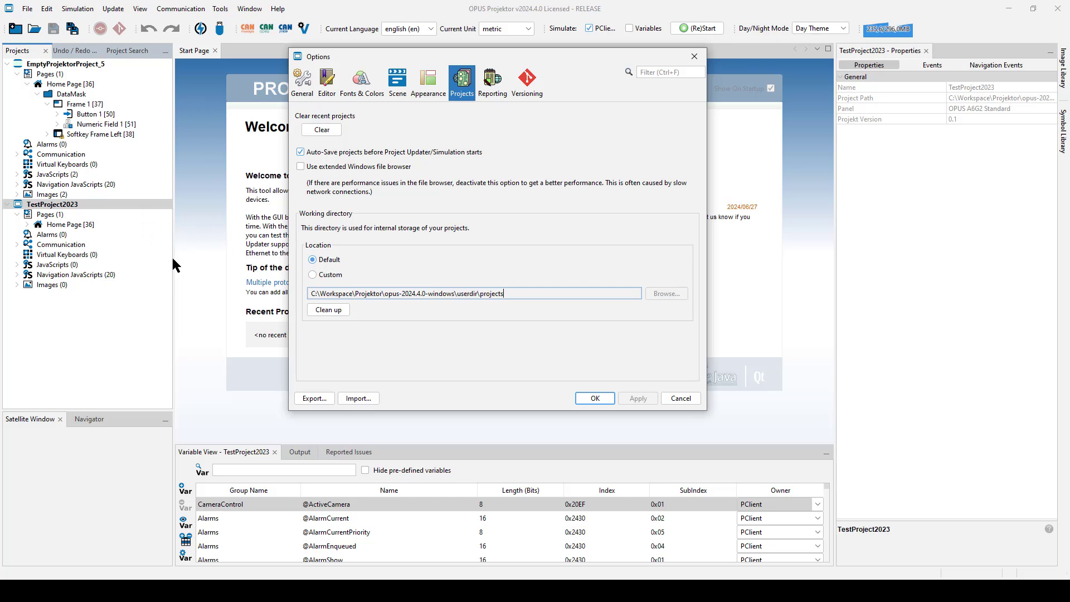
left_click_drag(311, 293, 513, 299)
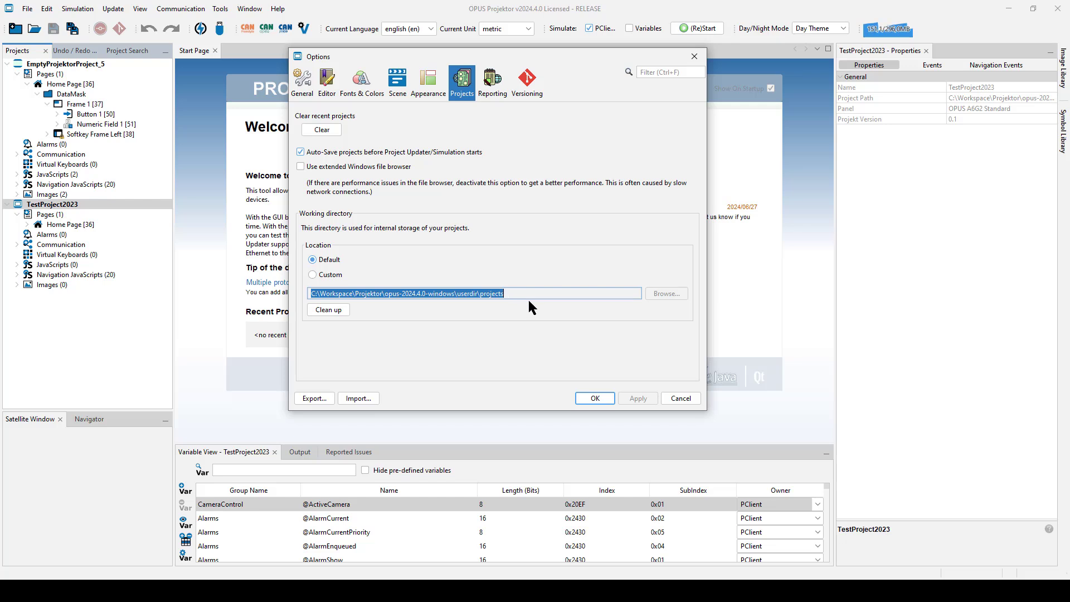
Start the working-directory Clean up, cancel it, and close the Options dialog
left_click(336, 309)
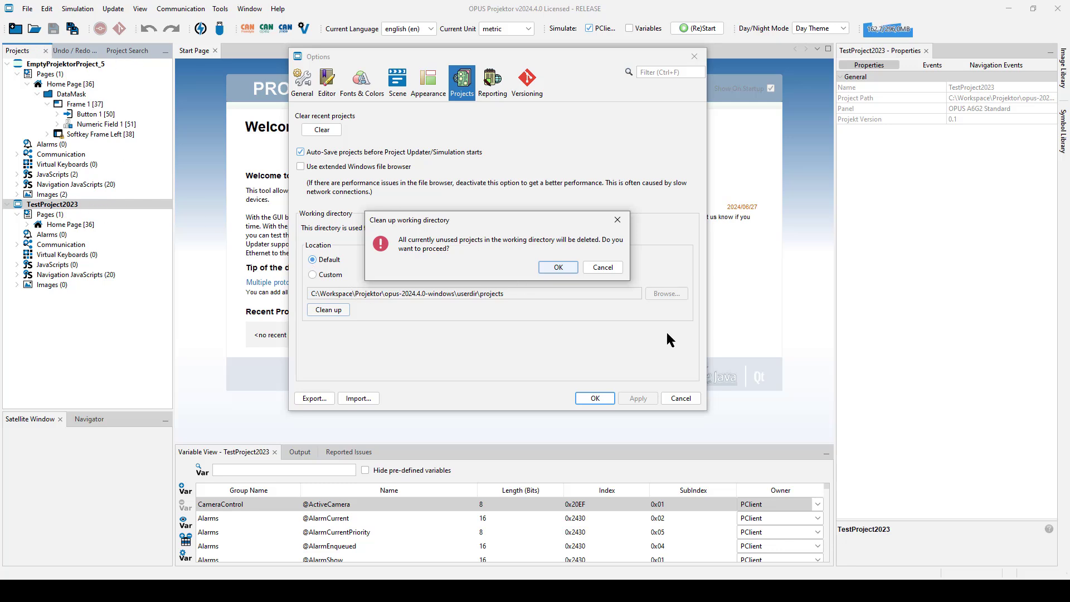
left_click(602, 268)
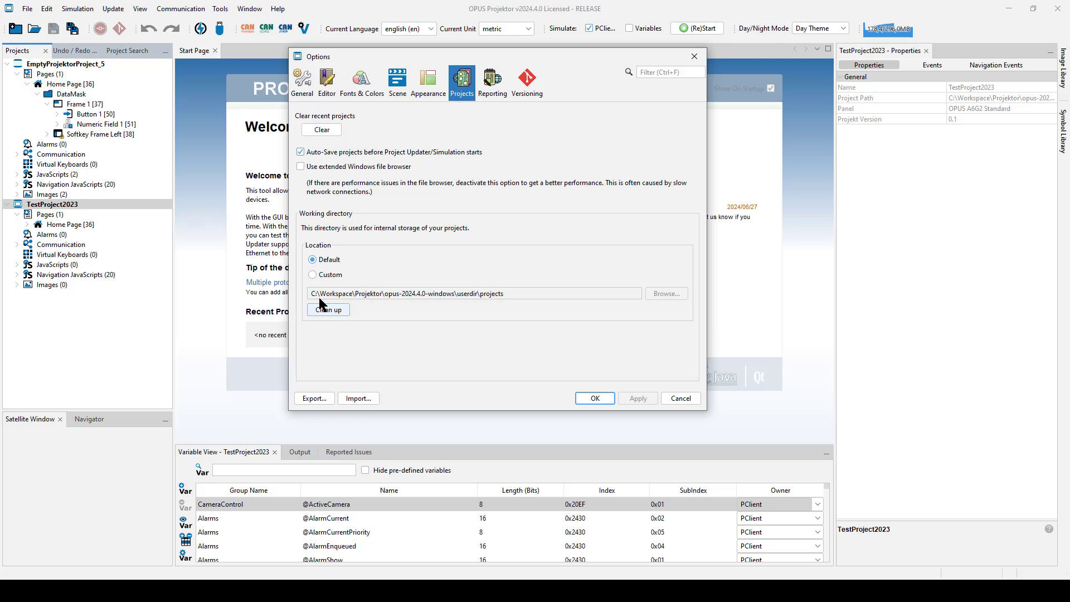
key("Escape")
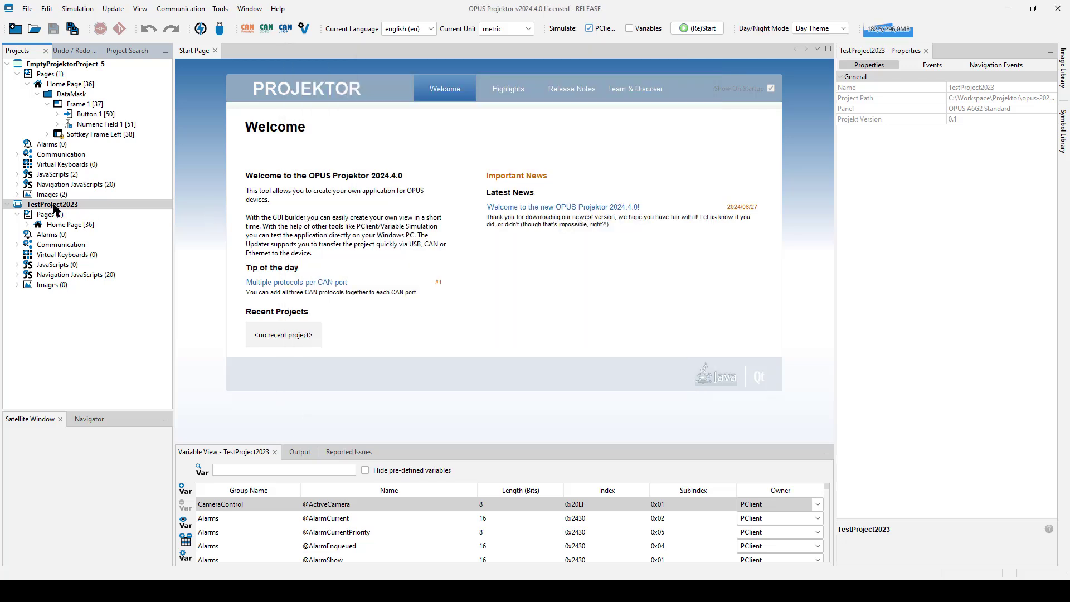
double_click(53, 205)
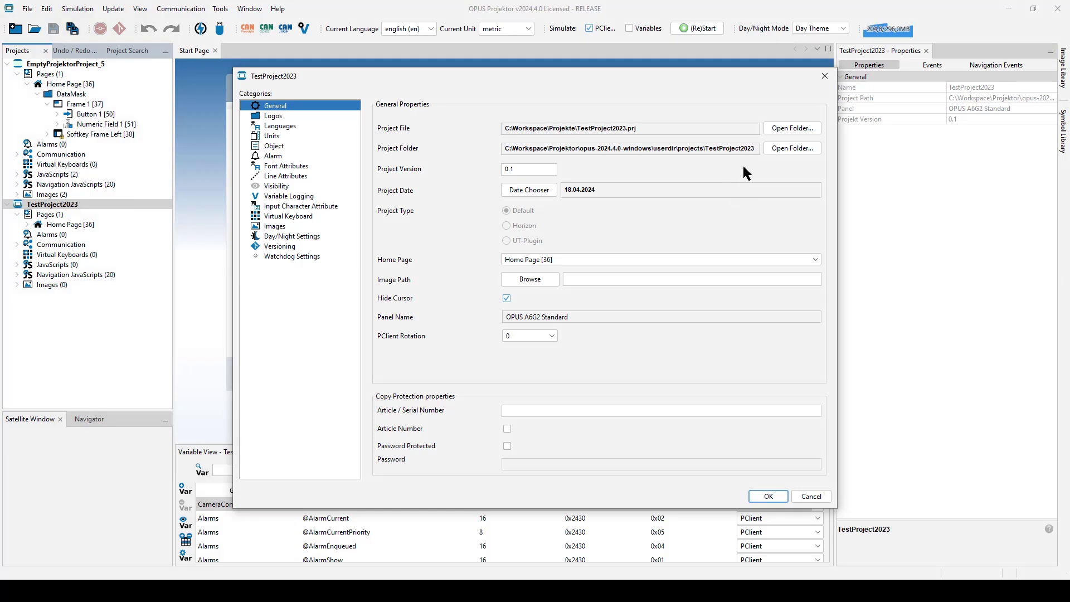
left_click_drag(640, 128, 576, 128)
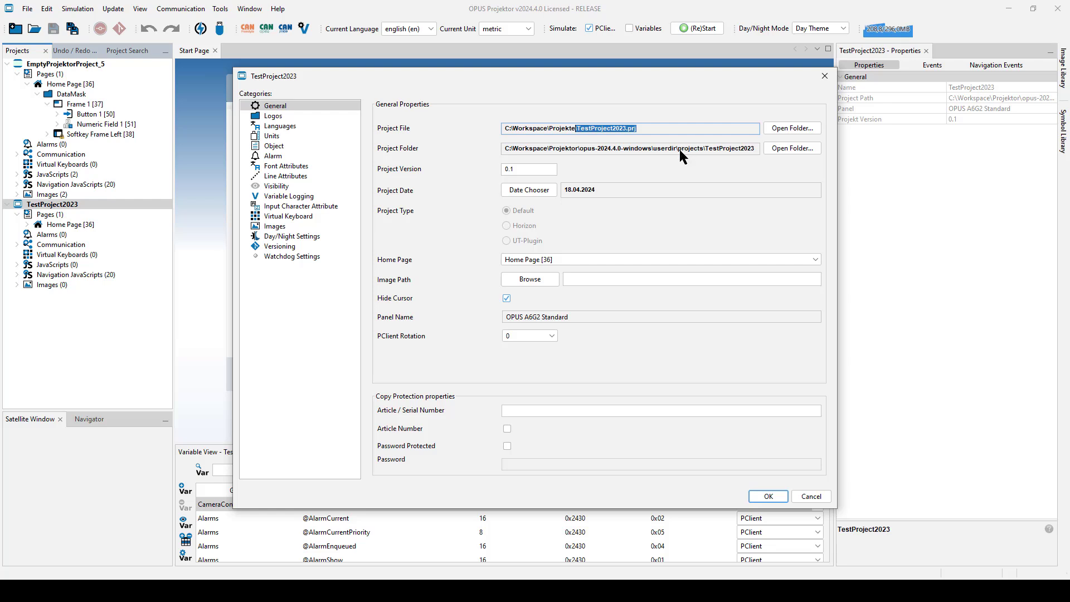
left_click_drag(755, 148, 468, 149)
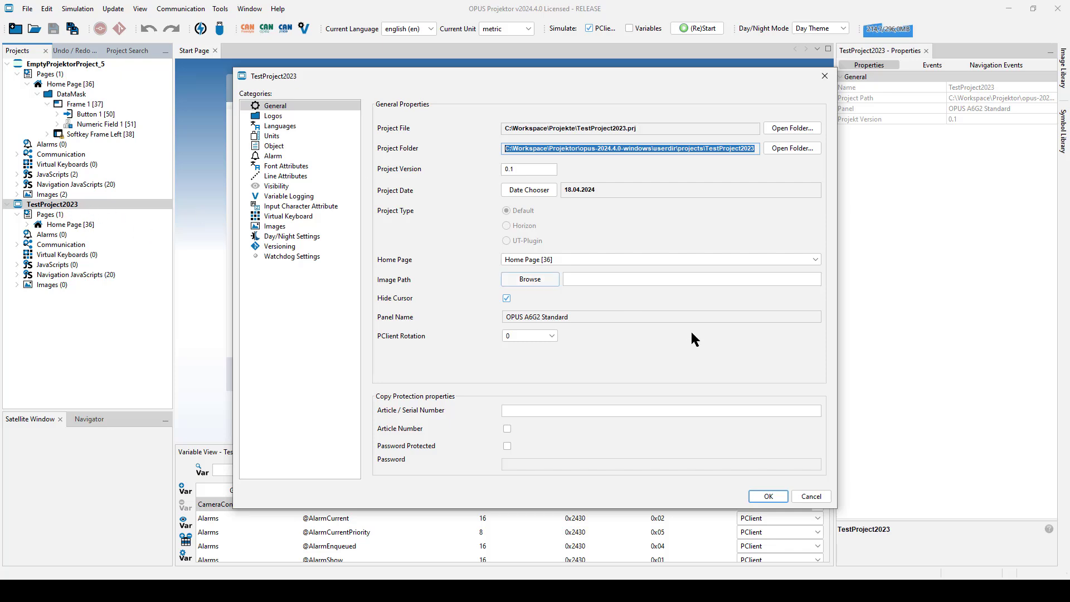
left_click(811, 496)
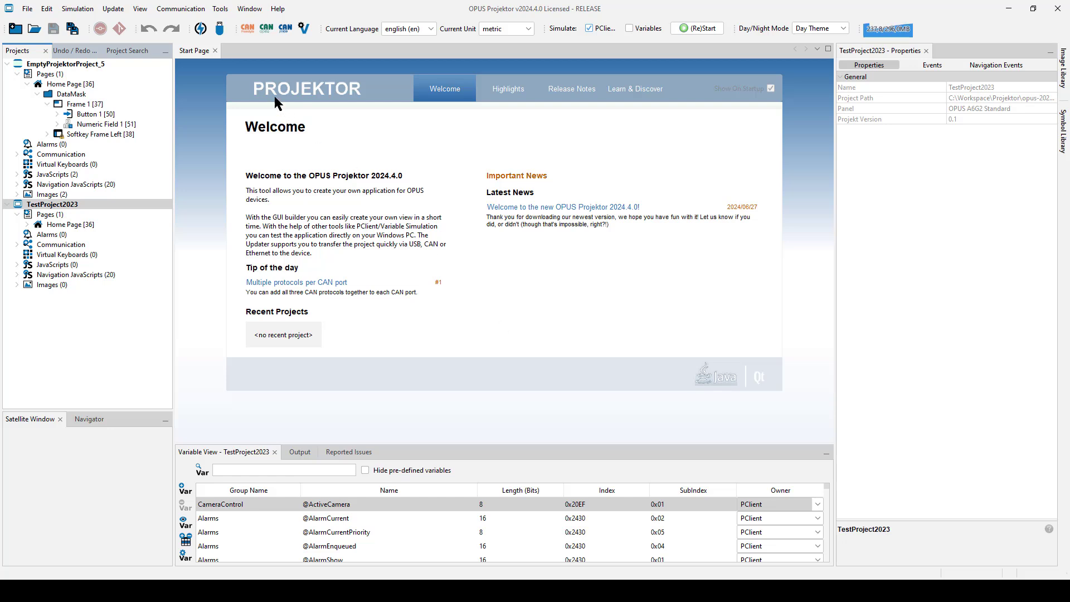
Add an empty JavaScript file containing pclient.print("Hello world");
left_click(278, 9)
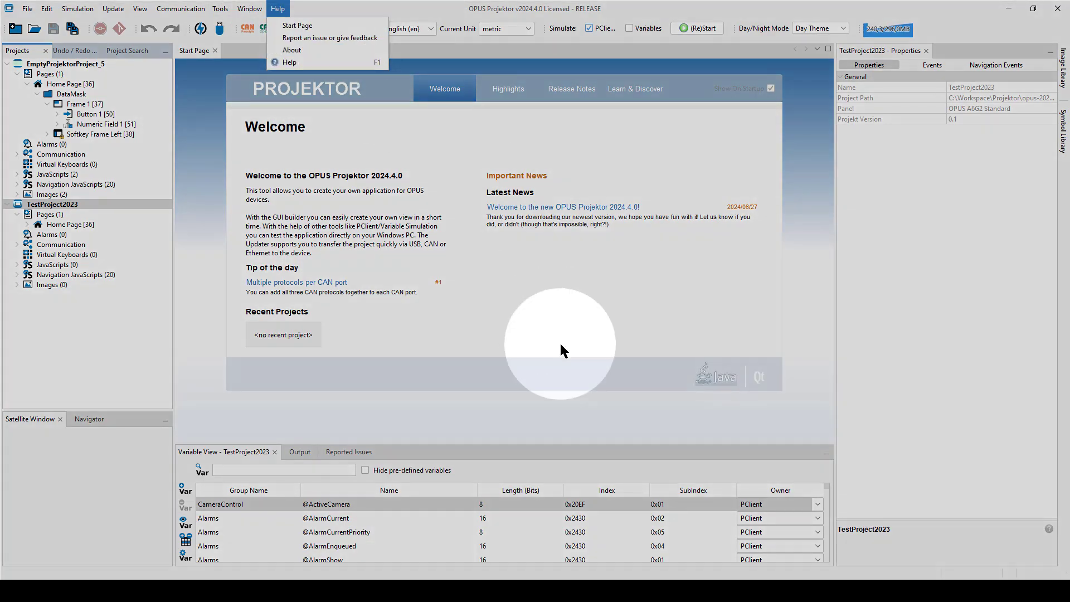
left_click(526, 279)
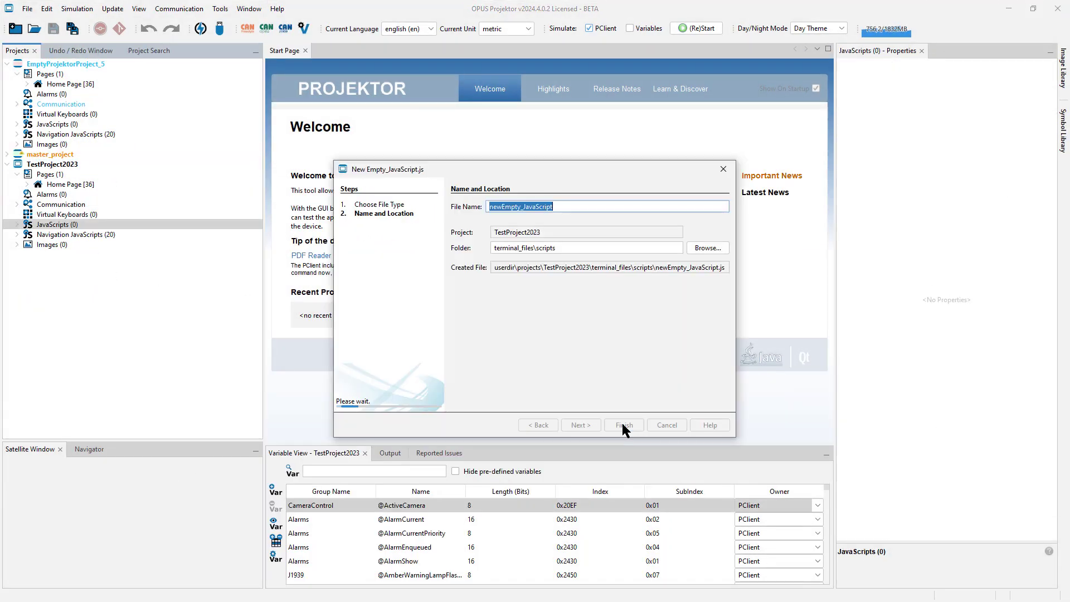
left_click(625, 429)
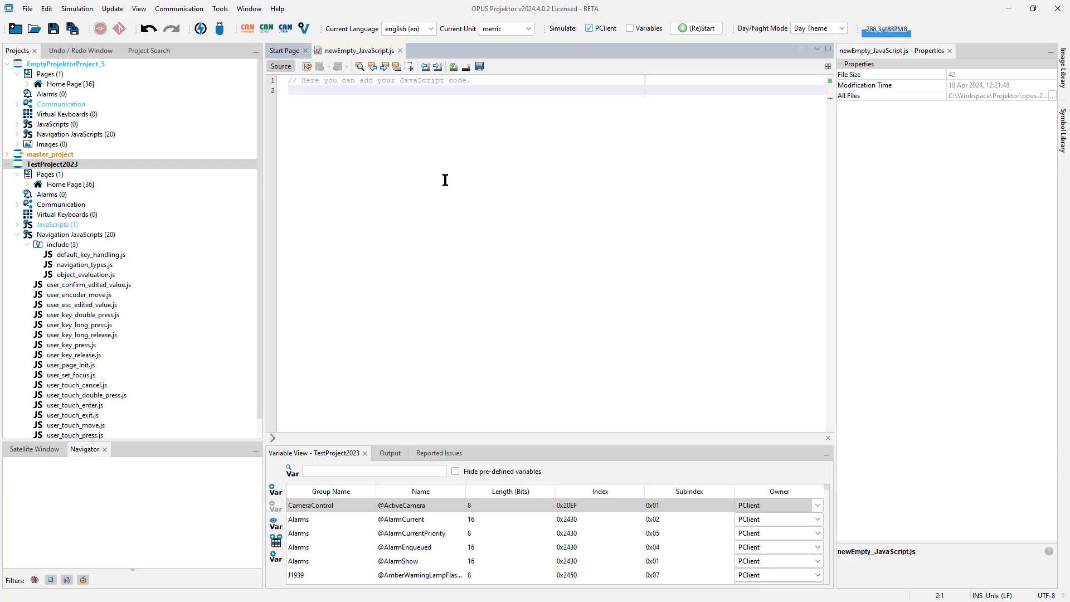
type("print(\"Hello world\");")
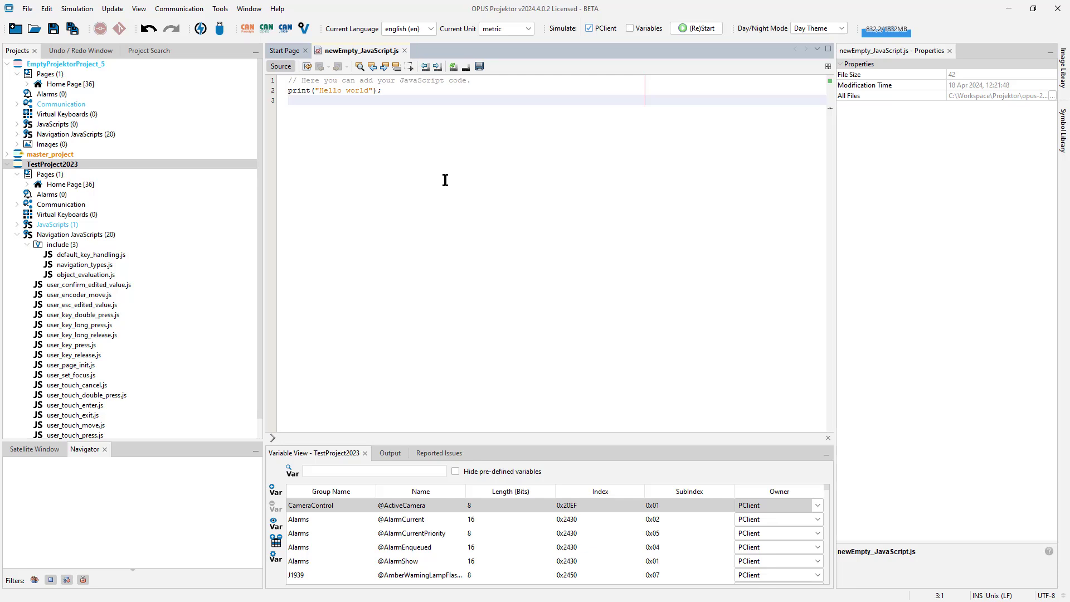
key("Up")
type("pclient.")
Browse pclient. autocomplete suggestions on line 3, then delete the unfinished pclient. text
left_click(322, 91)
left_click(320, 100)
type("pclient.")
key("Down")
key("Down")
key("Down")
key("Down")
key("Down")
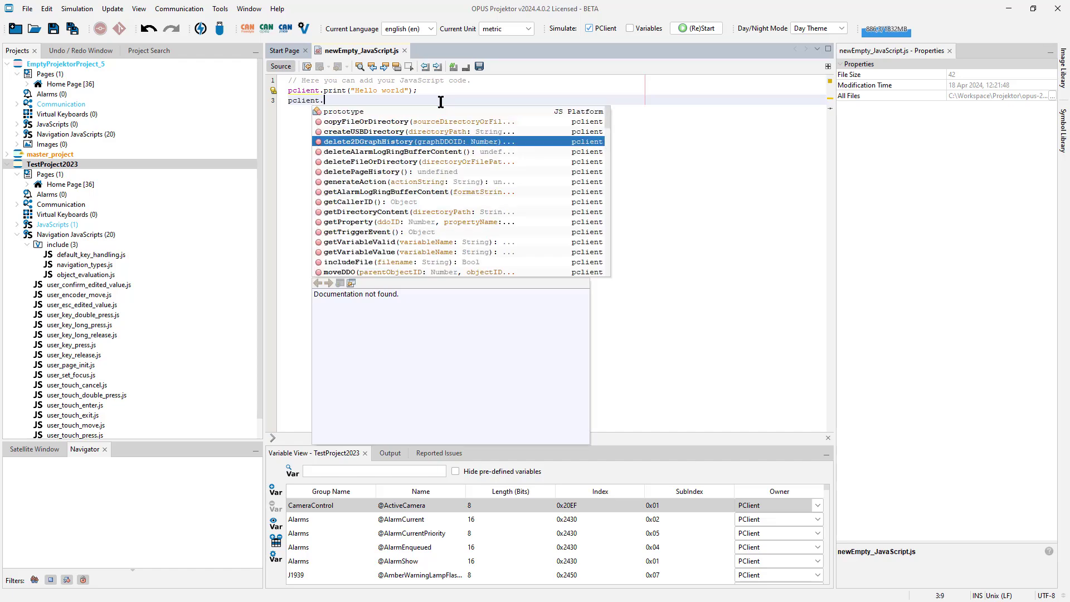
scroll(544, 167, "down", 3)
scroll(543, 169, "up", 3)
left_click(695, 210)
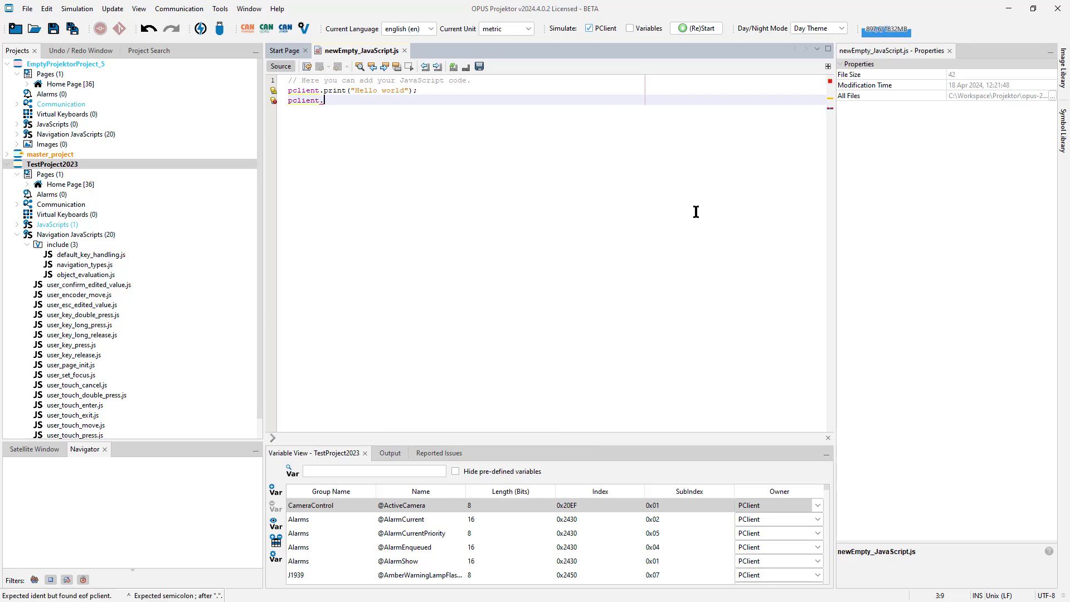
key("shift+Home")
key("BackSpace")
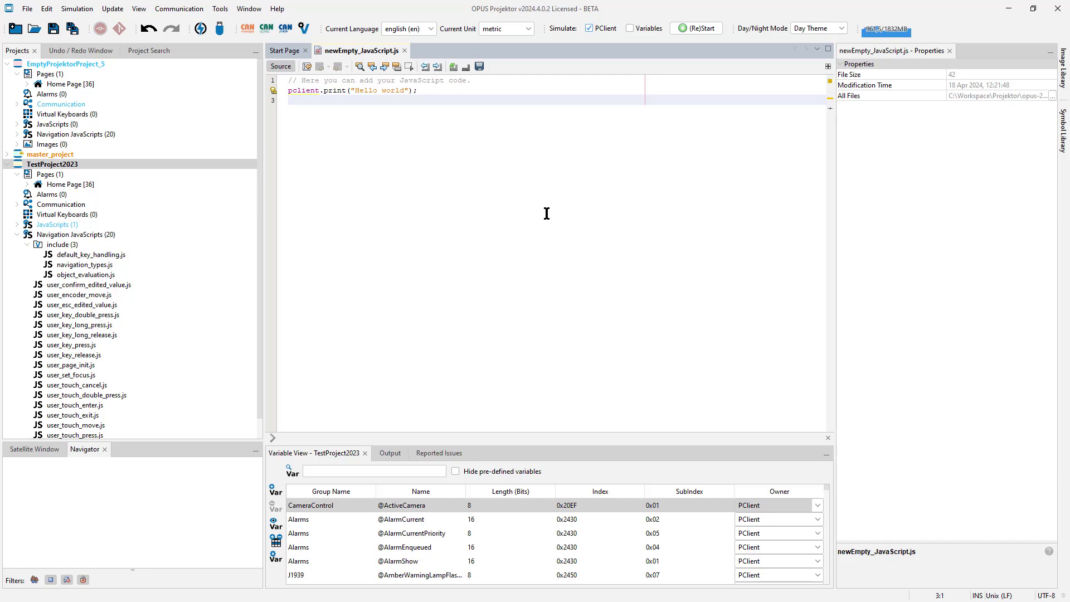
Collapse EmptyProjektorProject_5 and close newEmpty_JavaScript.js, discarding its changes
left_click(5, 65)
left_click(7, 64)
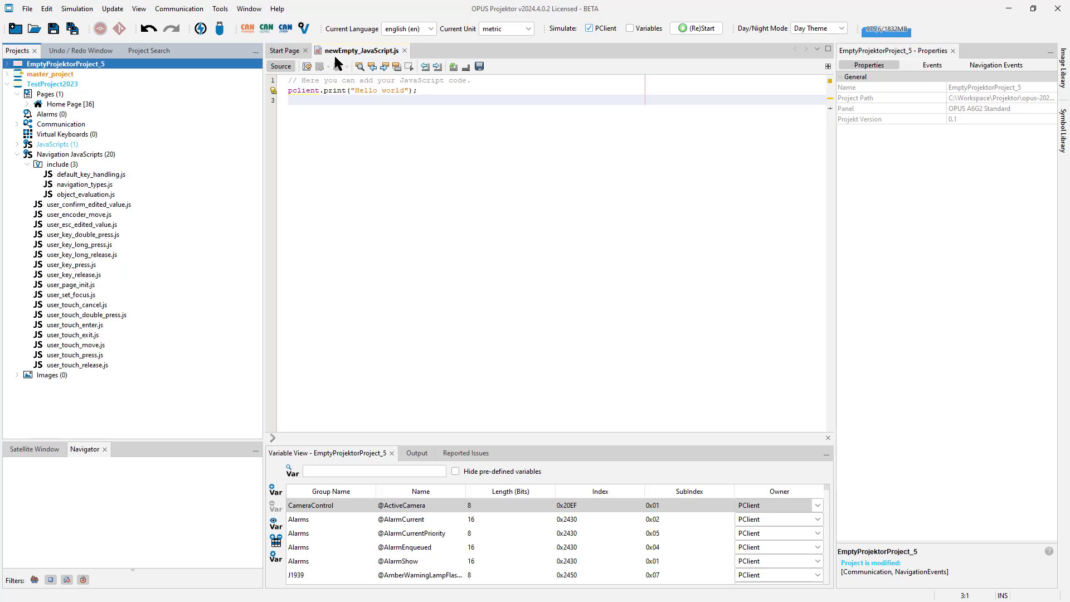
left_click(405, 51)
left_click(555, 331)
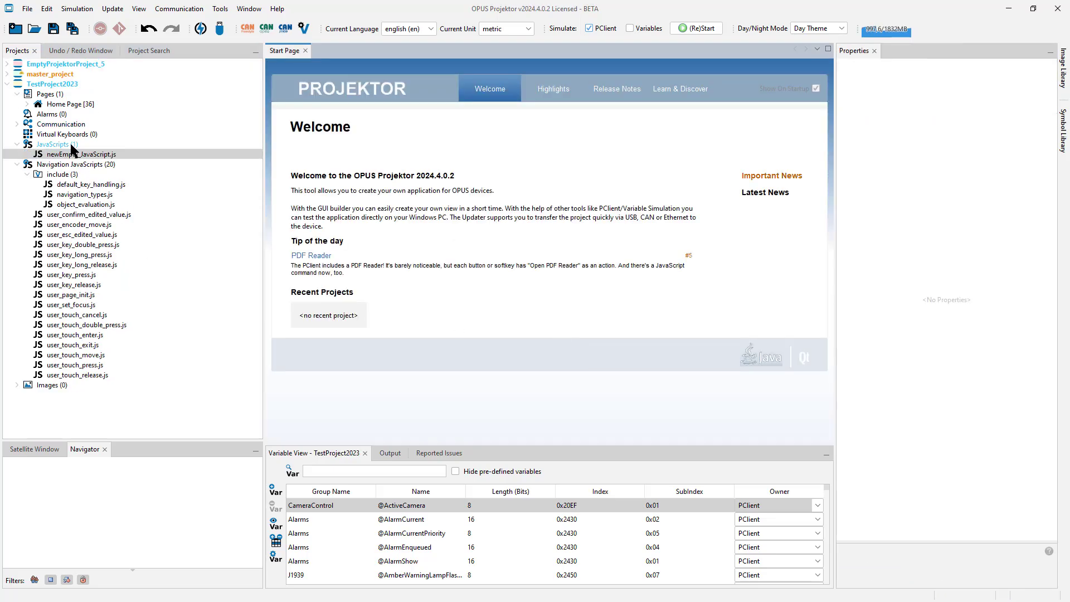
Open the Device Info page and inspect its free RAM, total RAM and CPU load fields
left_click(15, 82)
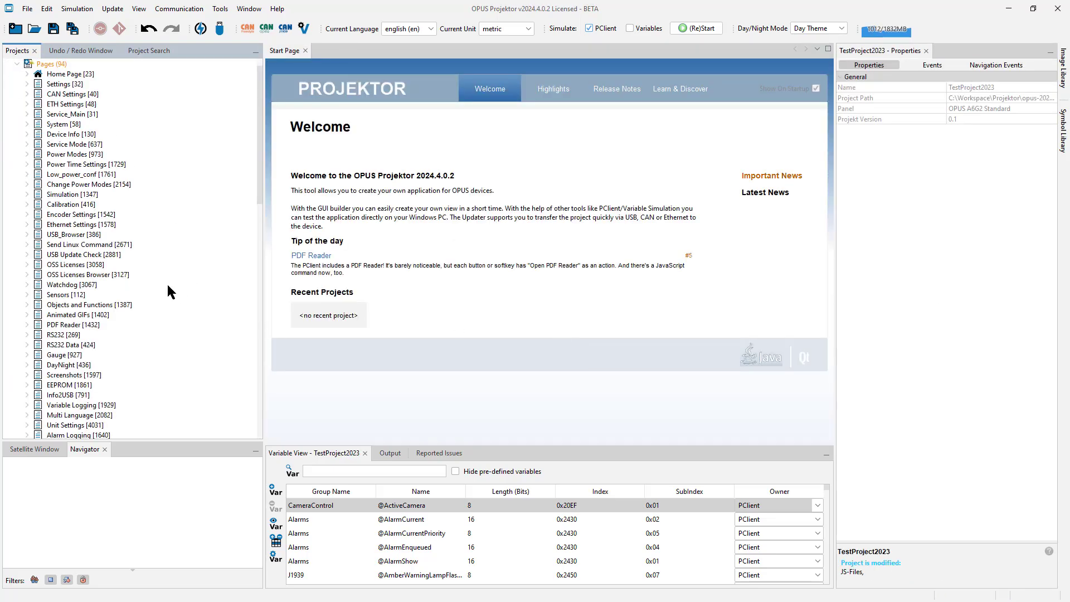
double_click(52, 135)
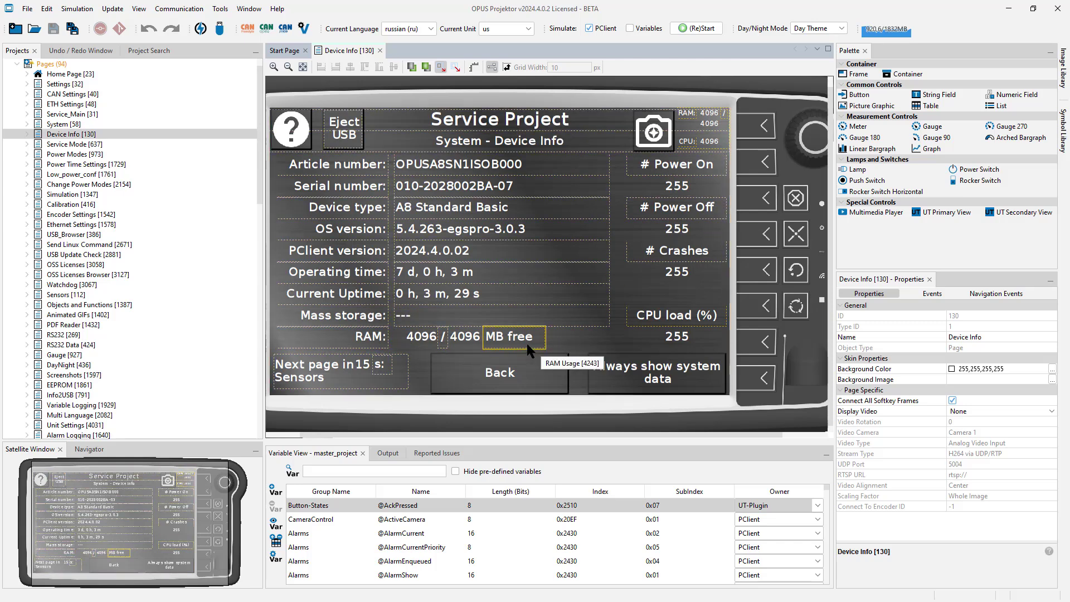
left_click(424, 338)
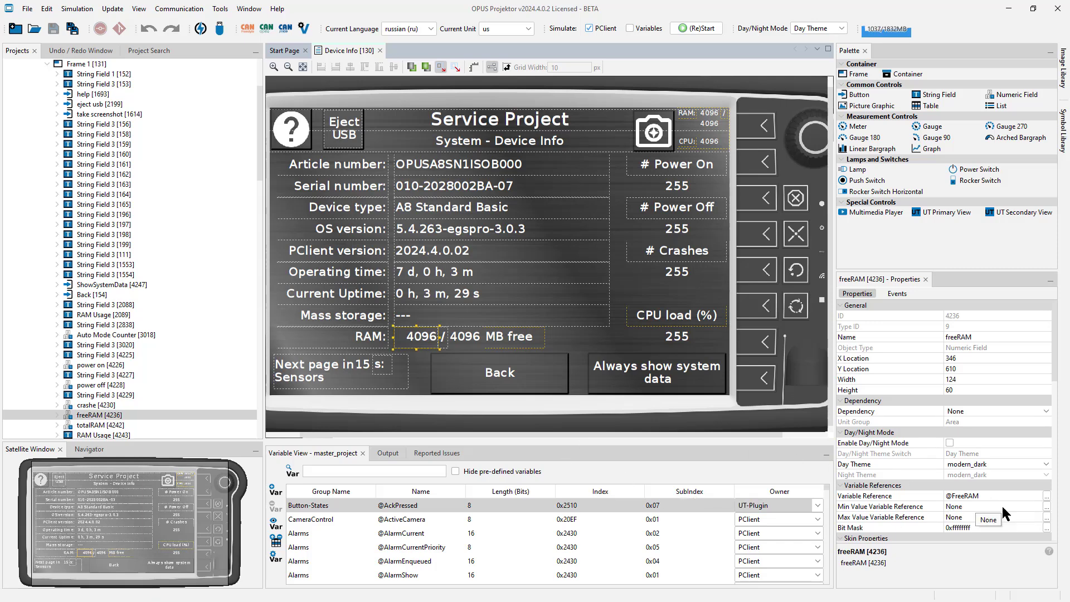
left_click(470, 337)
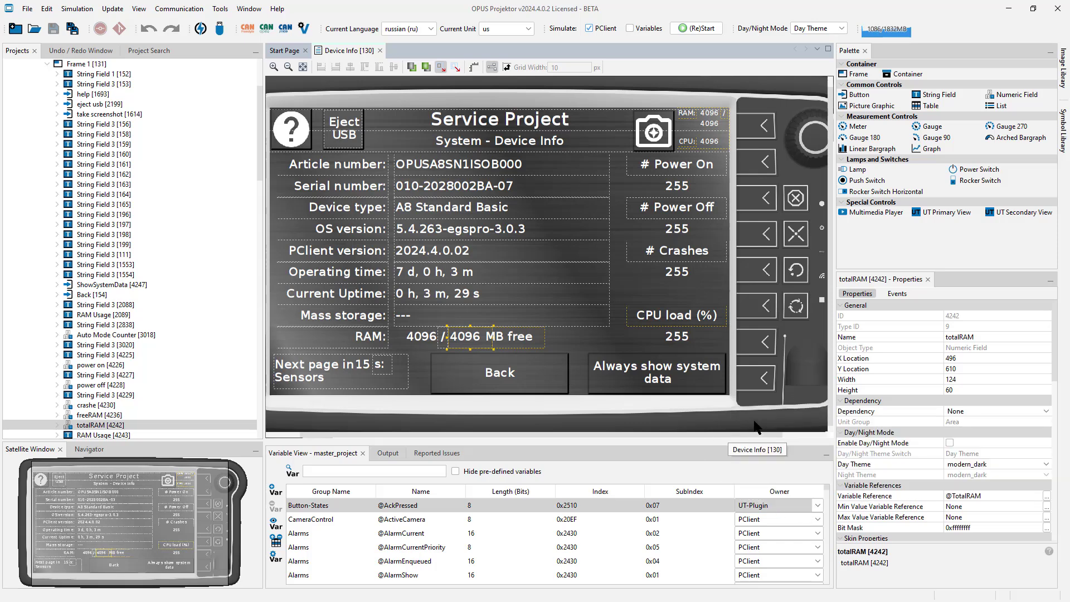
left_click(676, 337)
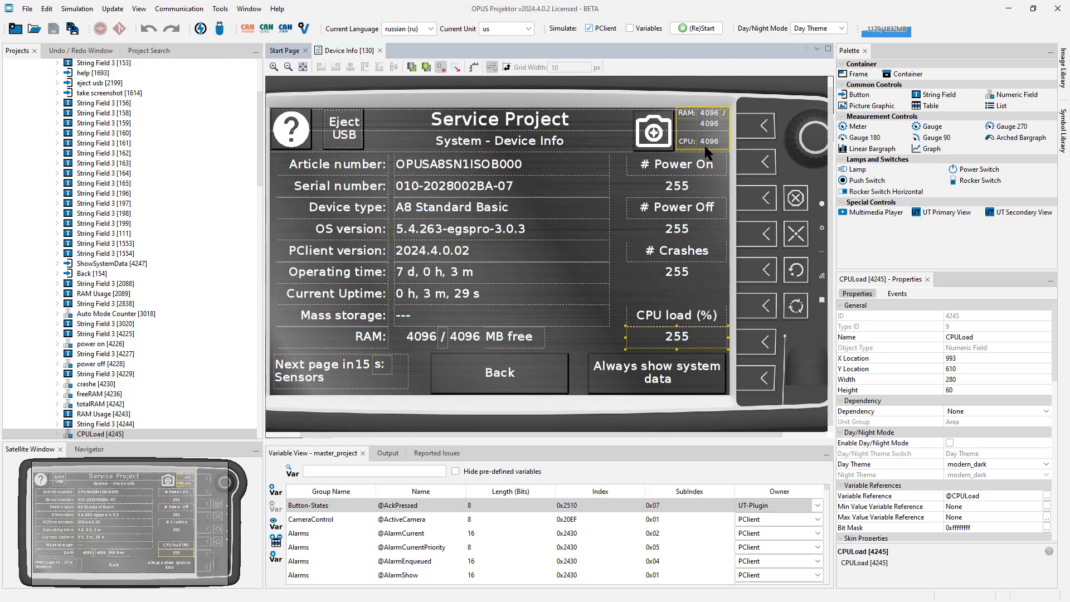
left_click(689, 132)
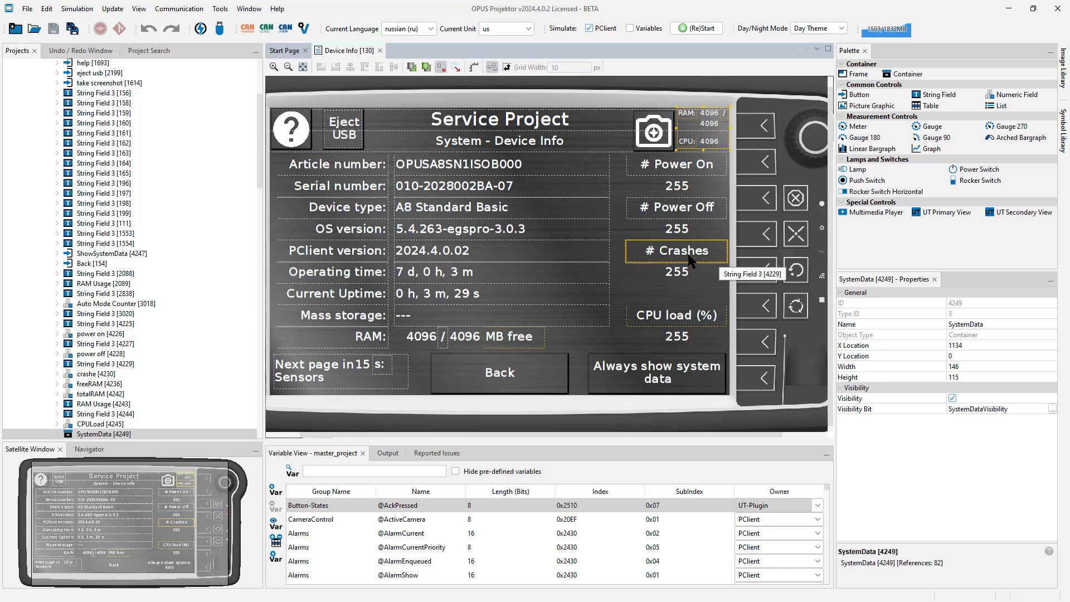
left_click(676, 188)
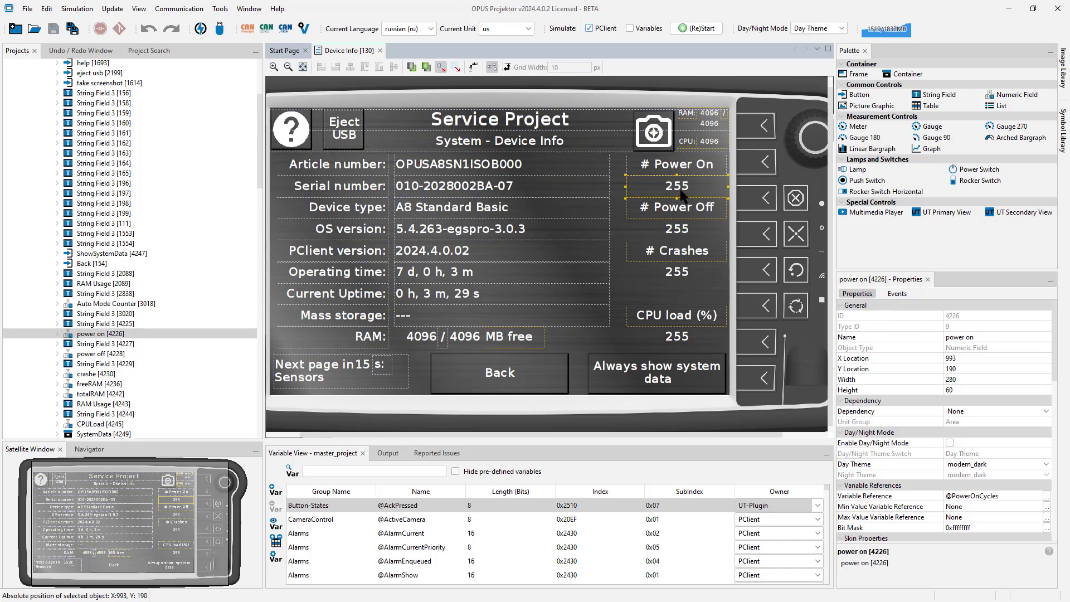
left_click(681, 229)
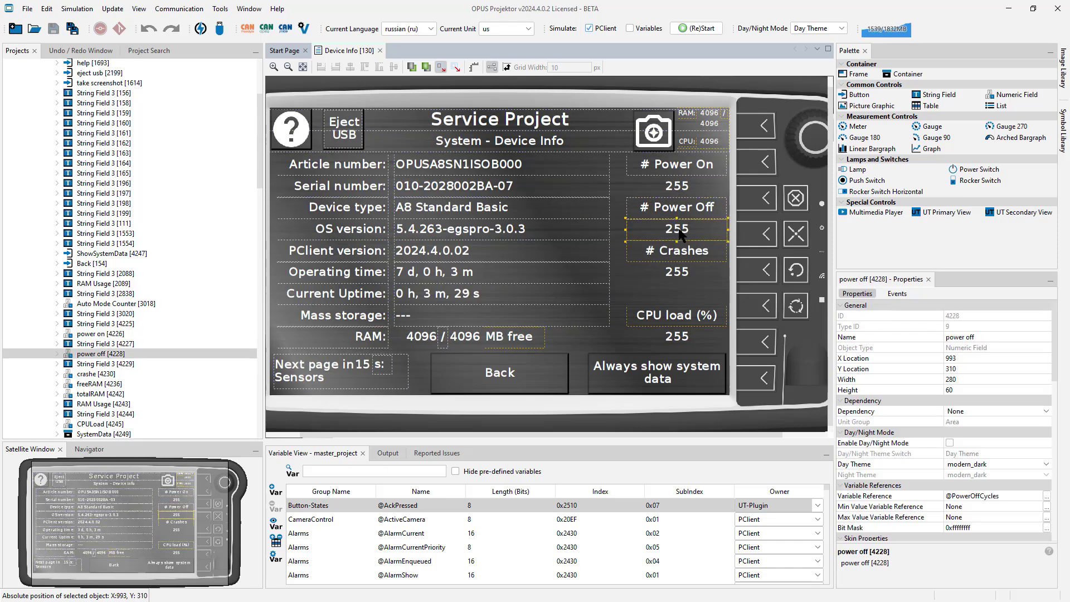
left_click(696, 275)
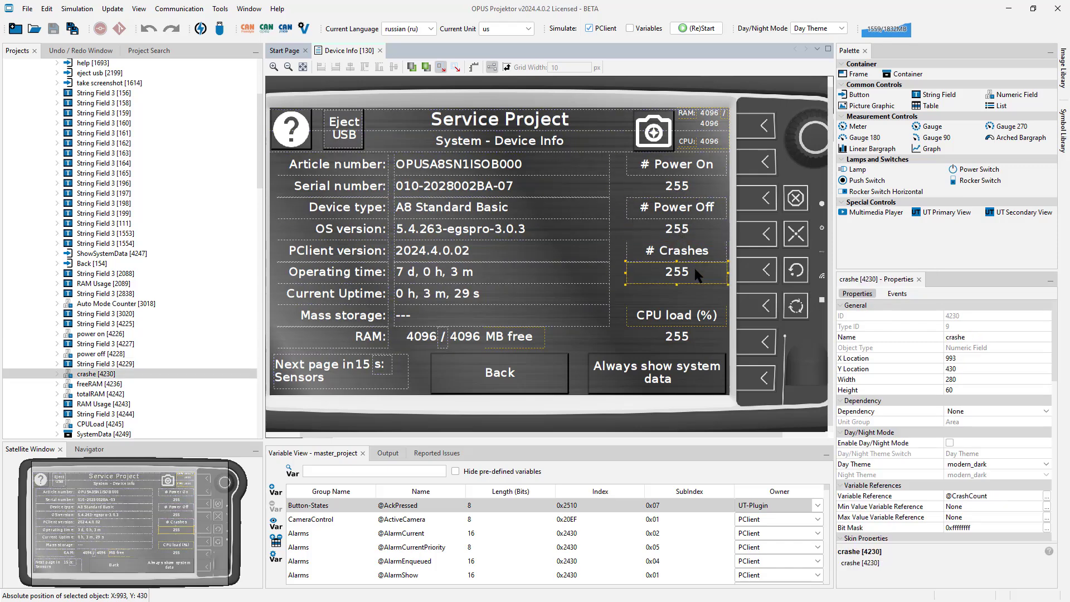
left_click(681, 292)
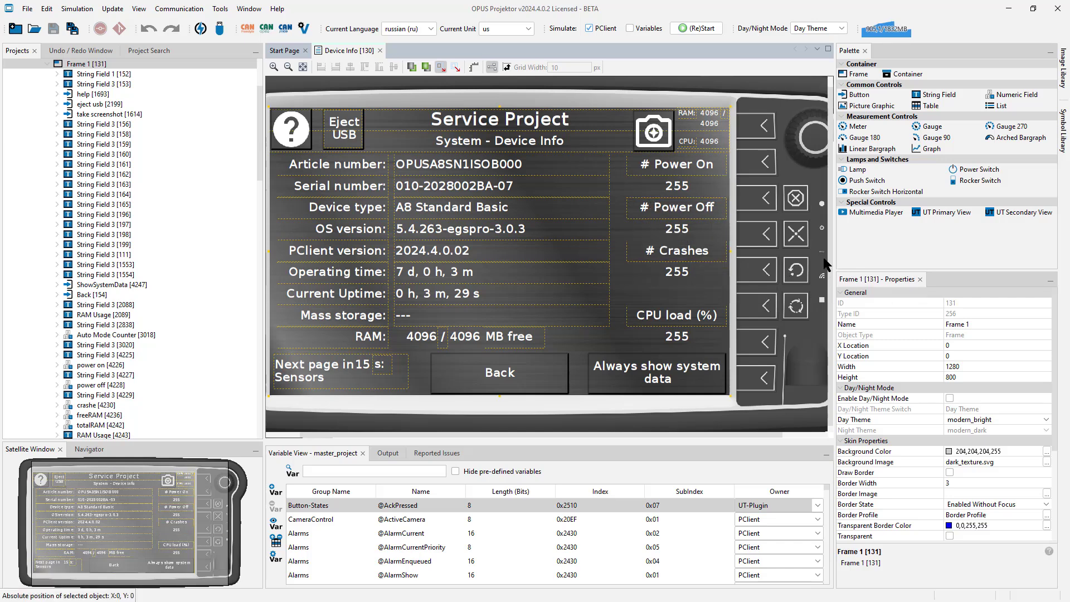
left_click(678, 188)
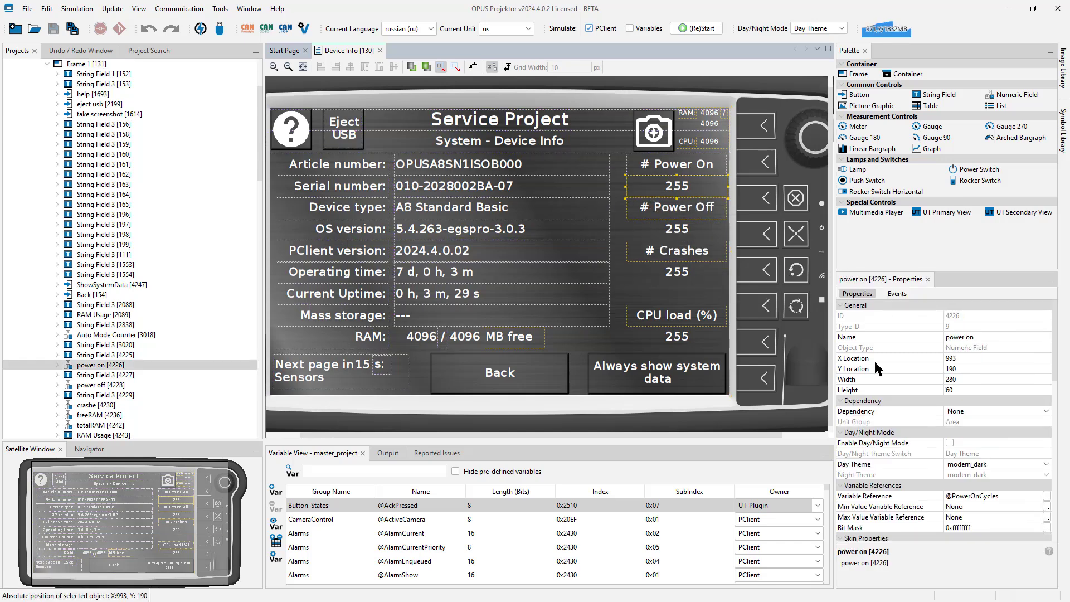
key("Tab")
key("Tab")
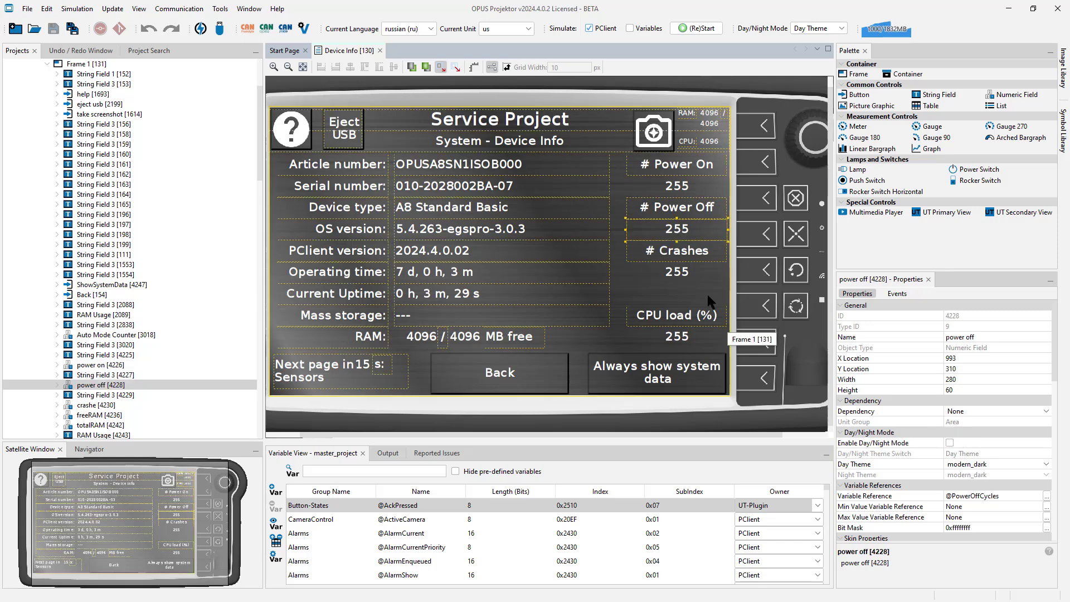
left_click(692, 277)
left_click(685, 189)
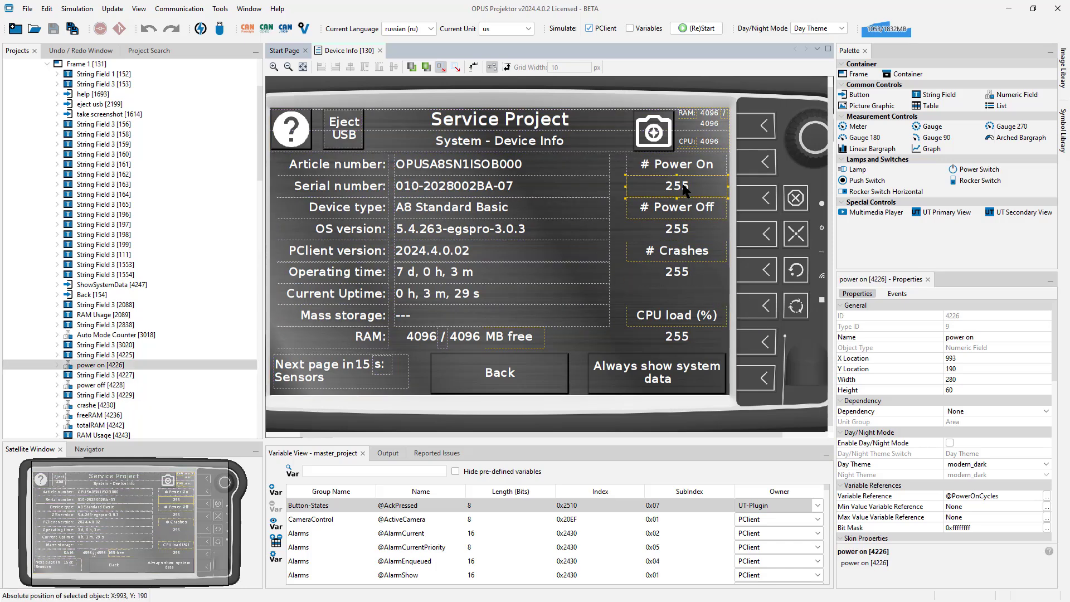
left_click(697, 233)
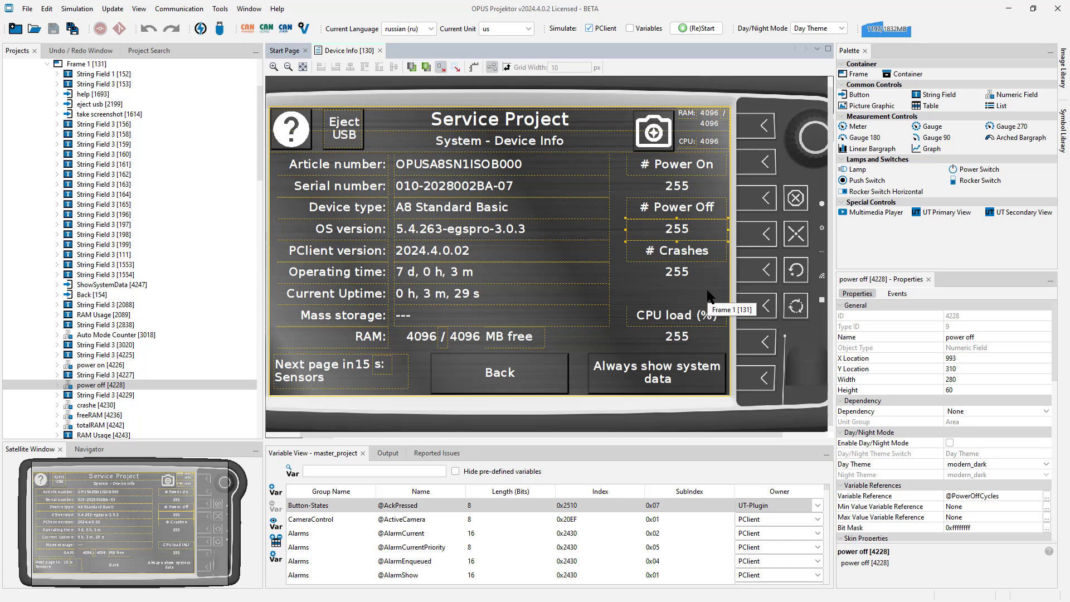
left_click(709, 295)
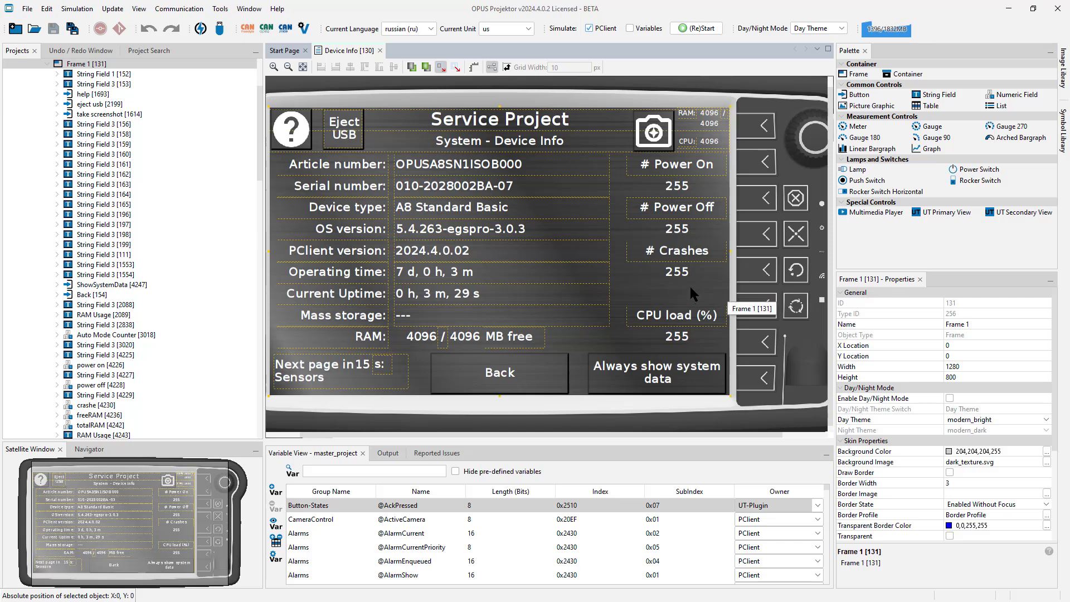
Collapse Device Info and open Calc_Hex_Mask_Var_Value.js from the JavaScripts list
left_click(28, 156)
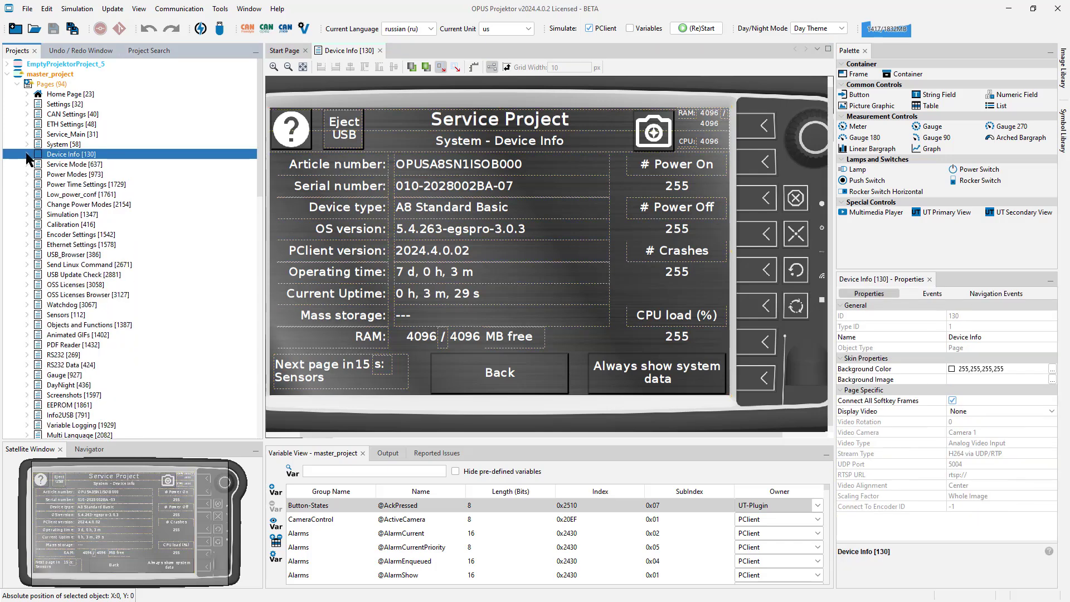
scroll(87, 226, "down", 20)
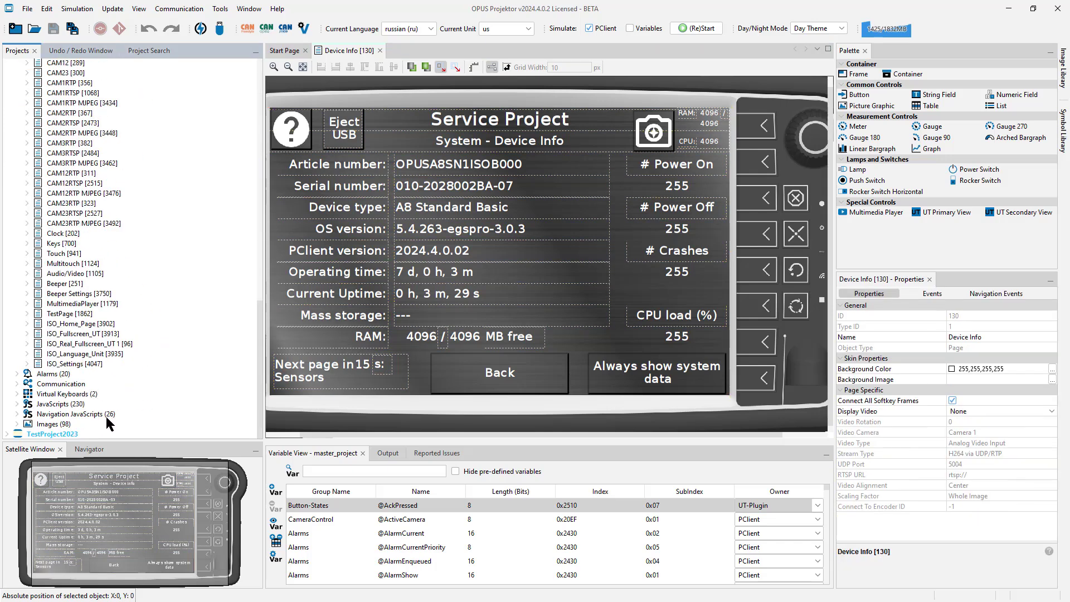
left_click(17, 404)
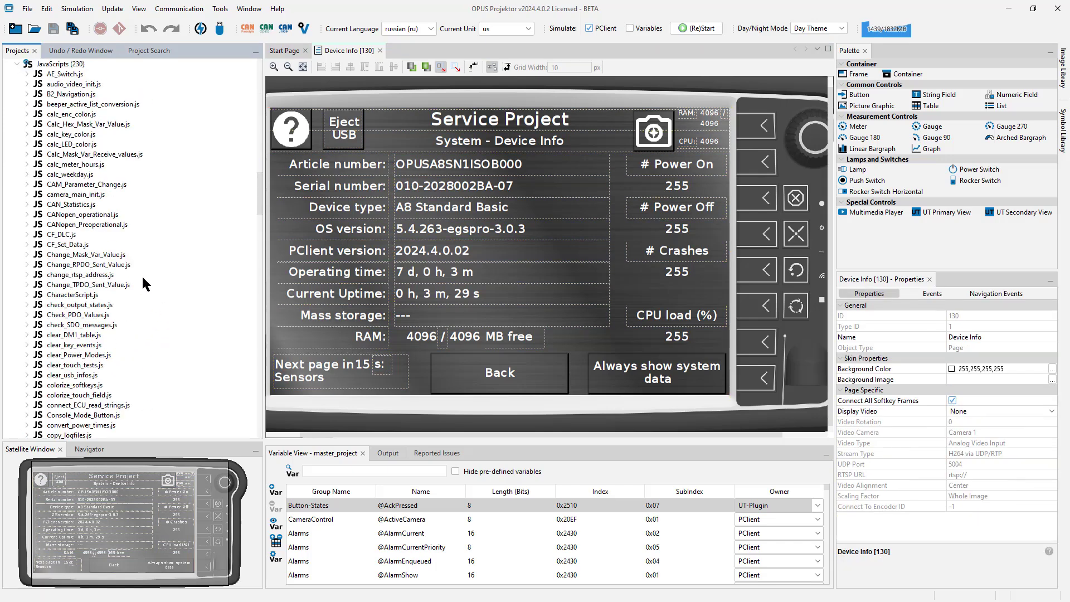
scroll(137, 287, "up", 3)
double_click(81, 215)
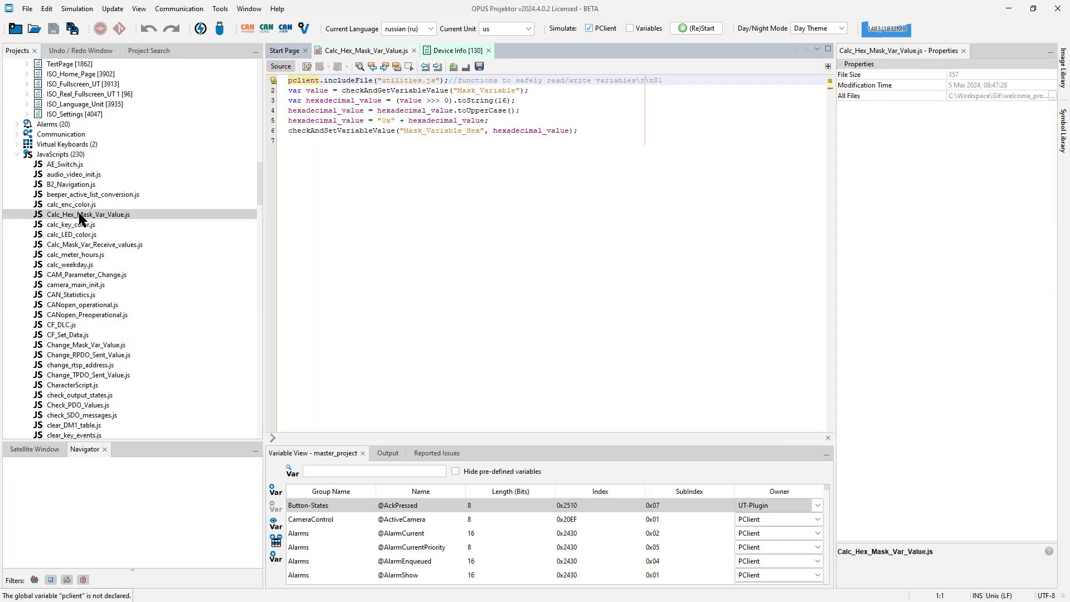
Bring up find and replace for the hexadecimal_value variable on line 4
left_click(364, 110)
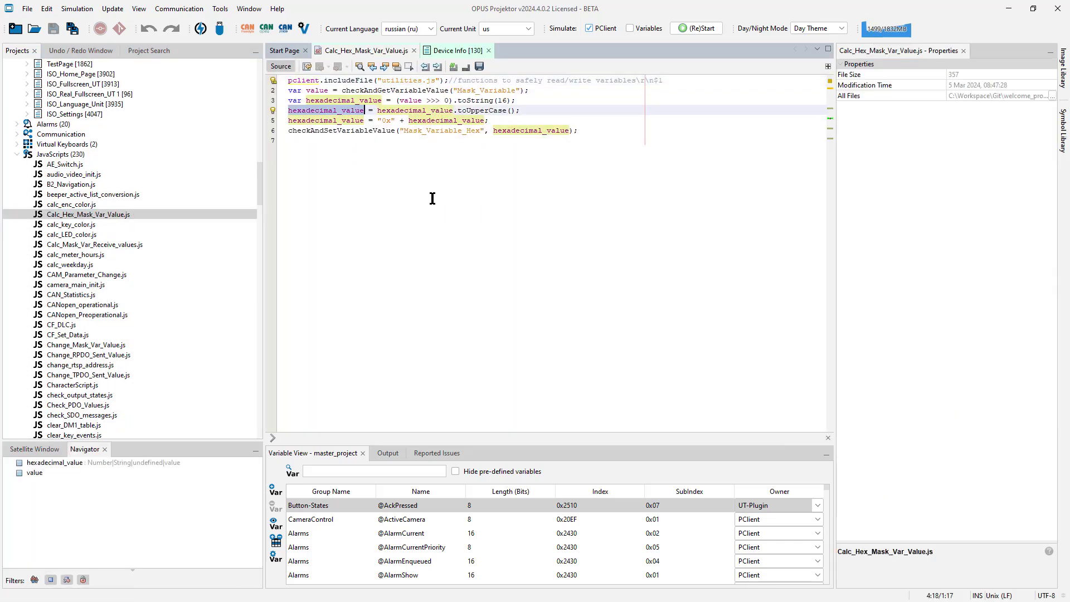
key("ctrl+f")
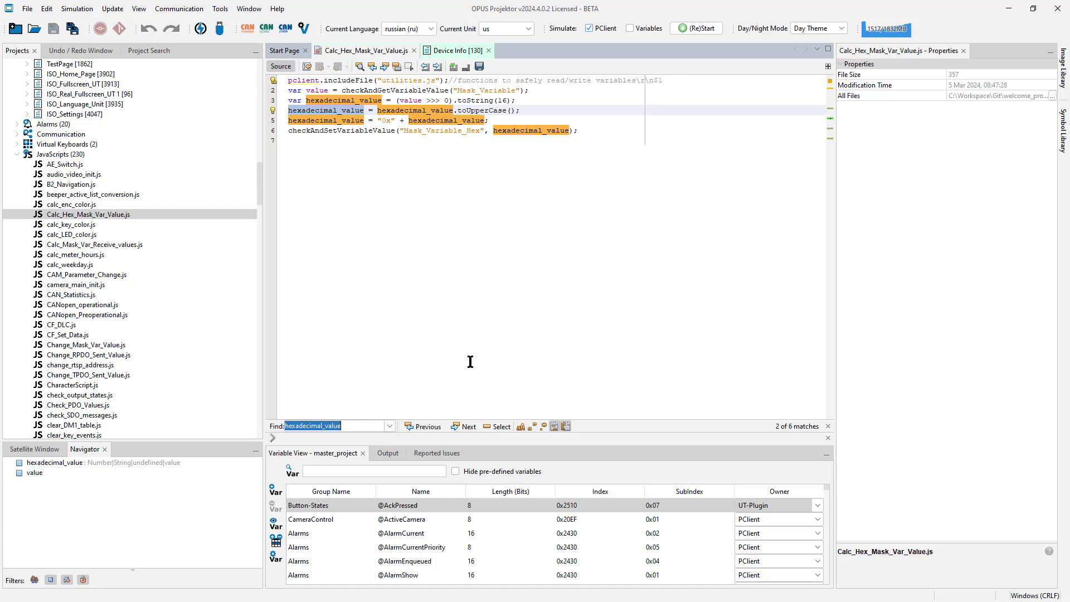
key("ctrl+h")
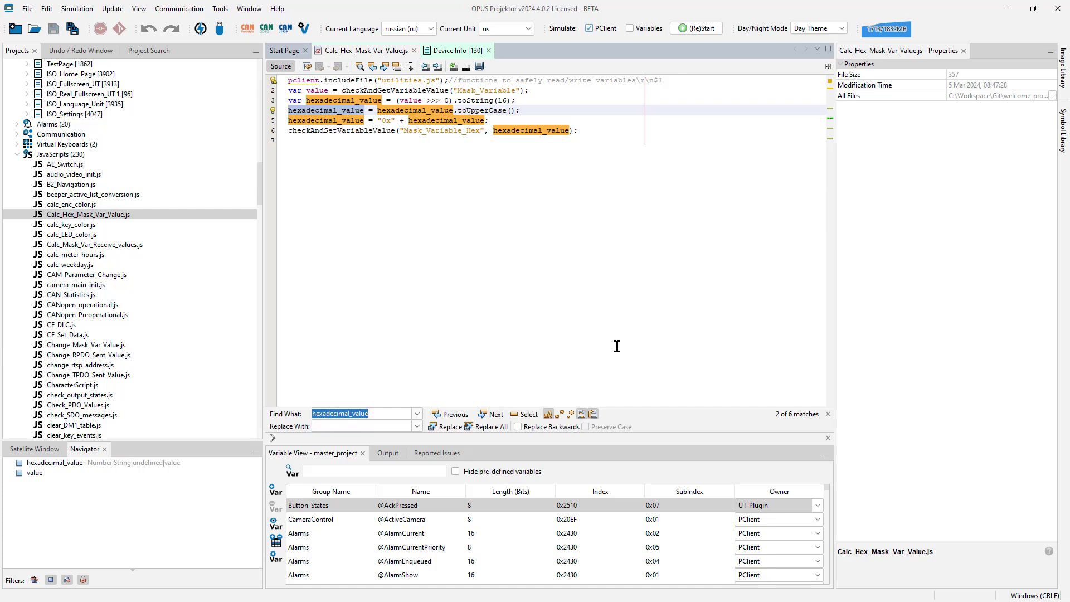
Collapse master_project's JavaScripts (230) and Pages (94) branches in the project tree
left_click(16, 154)
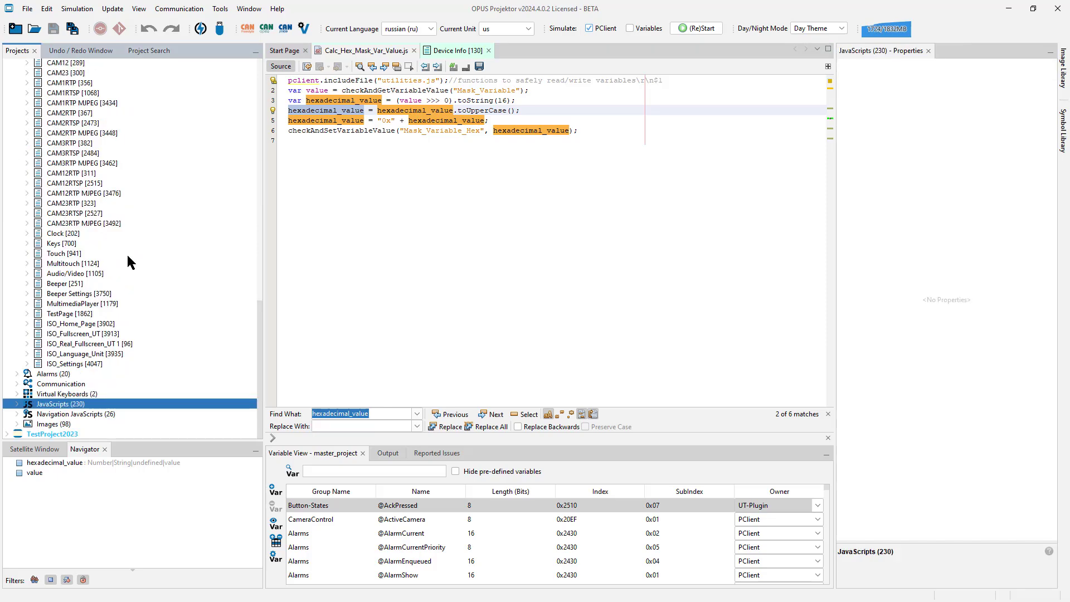
scroll(130, 264, "up", 10)
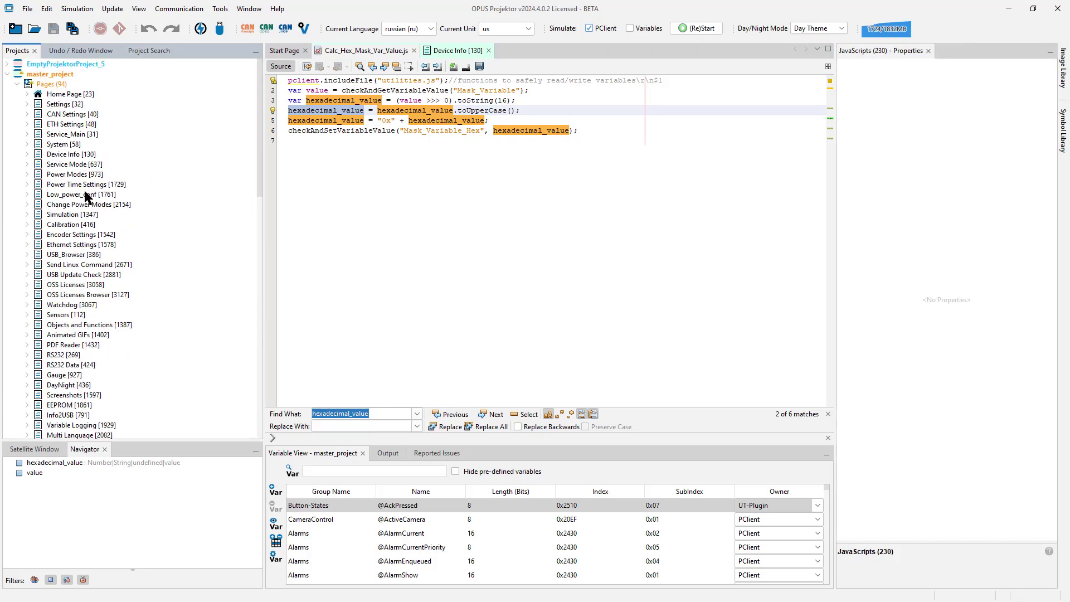
left_click(17, 83)
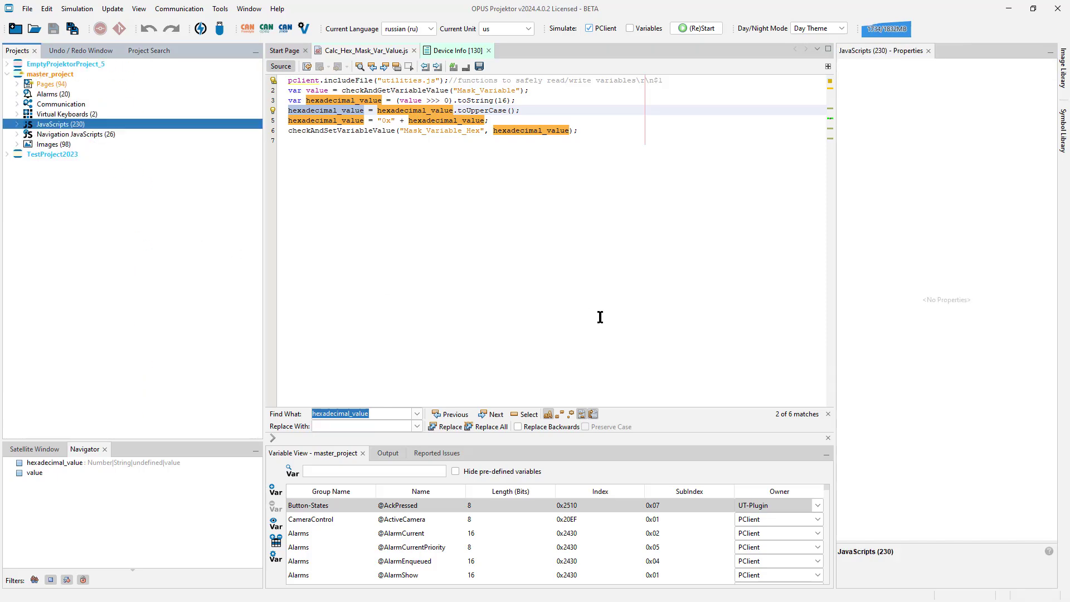